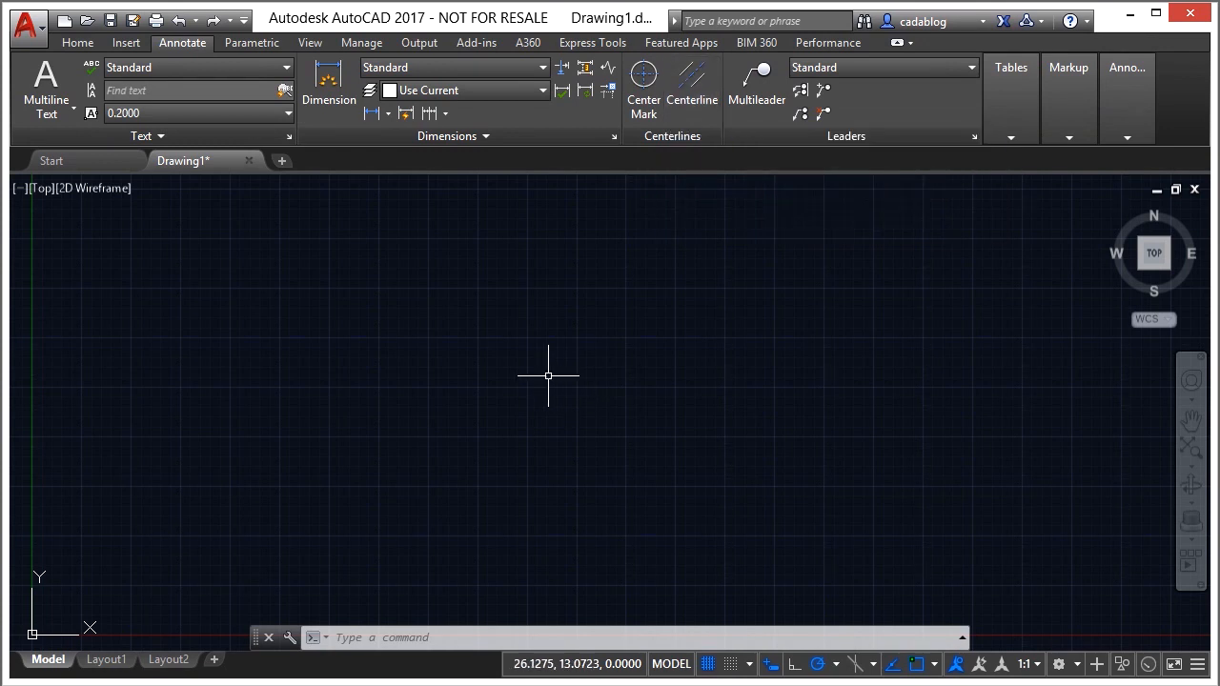
Step: Draw a circle in the empty area of the drawing by its center and radius
type("c")
key("Return")
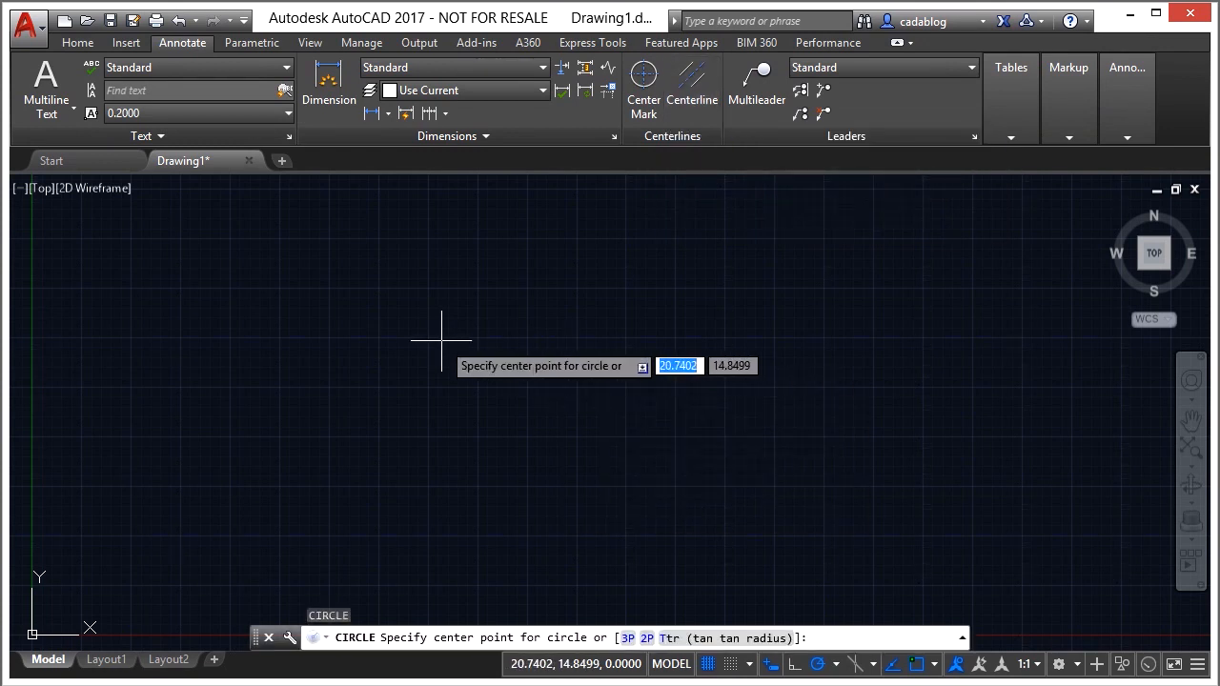
left_click(448, 338)
left_click(502, 338)
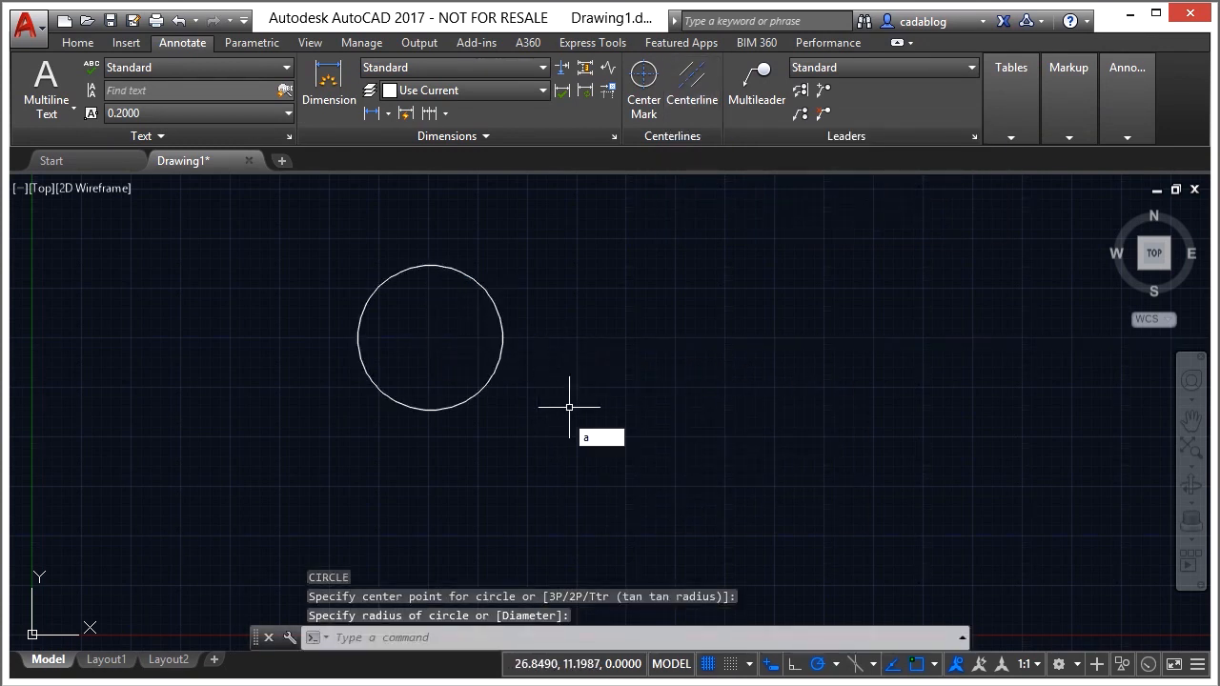
Step: Draw an open three-point arc to the right of the circle
type("a")
key("Return")
left_click(586, 358)
left_click(626, 295)
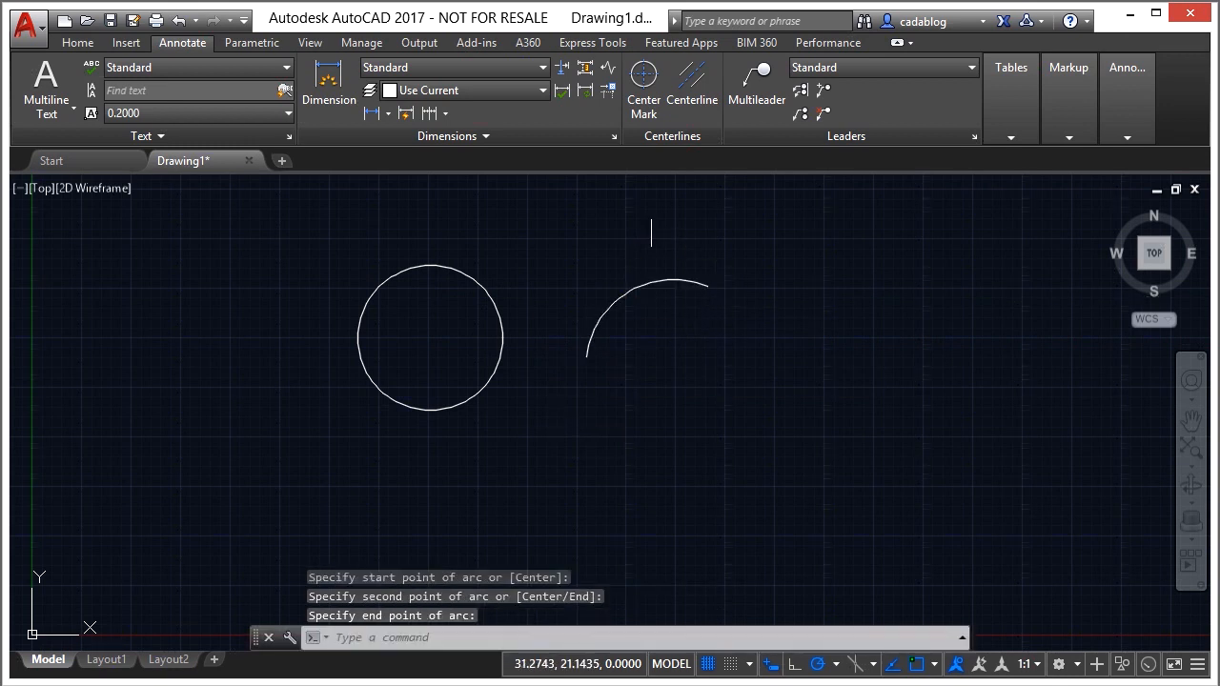
Step: Add center marks to the circle and to the arc
left_click(644, 81)
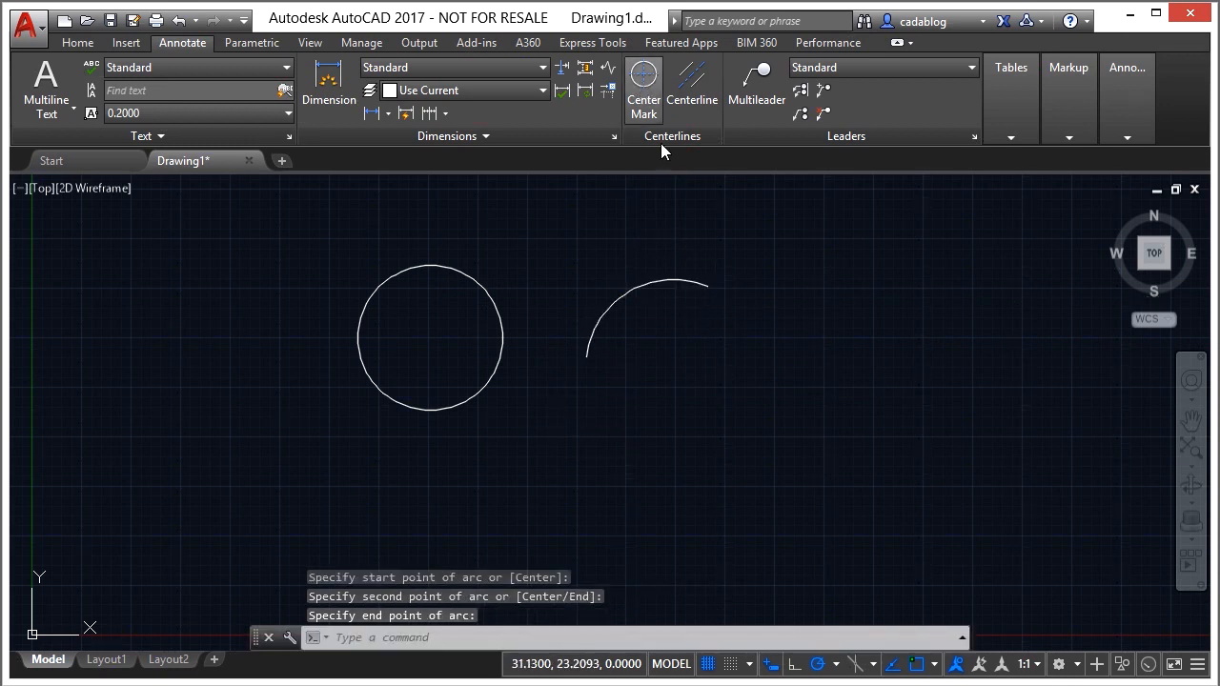
left_click(483, 286)
left_click(609, 307)
key("Return")
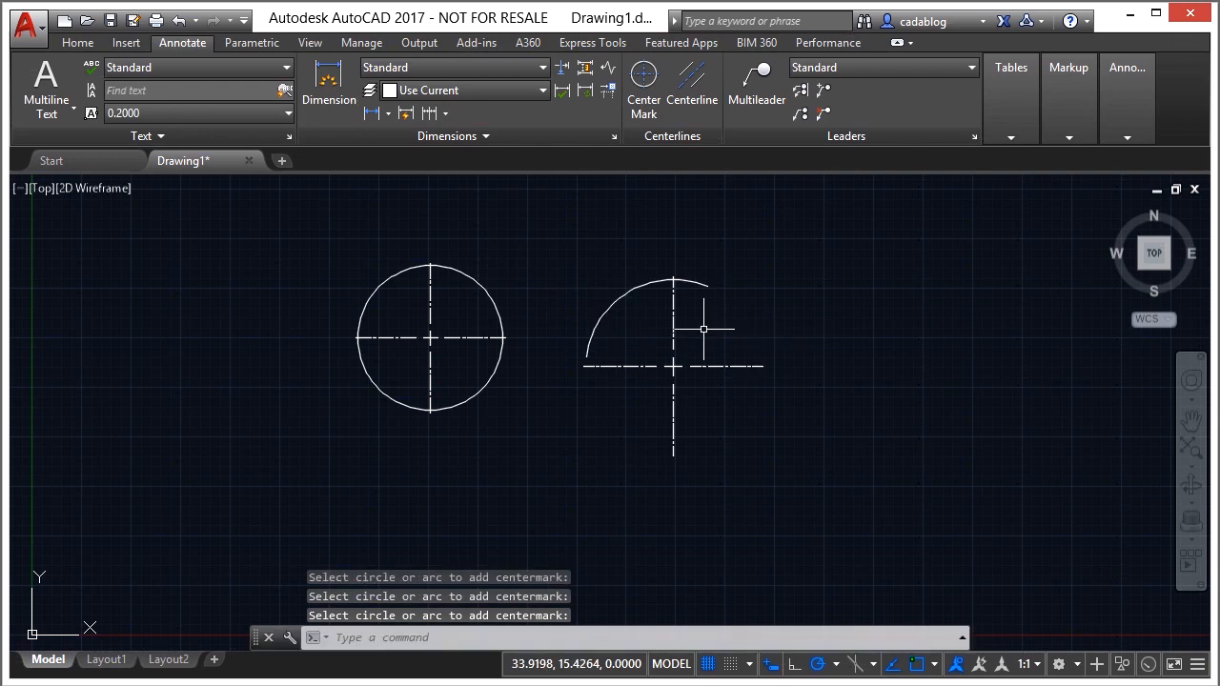
Step: Examine the grips of the arc's and the circle's center marks, and clear the selection
left_click(610, 366)
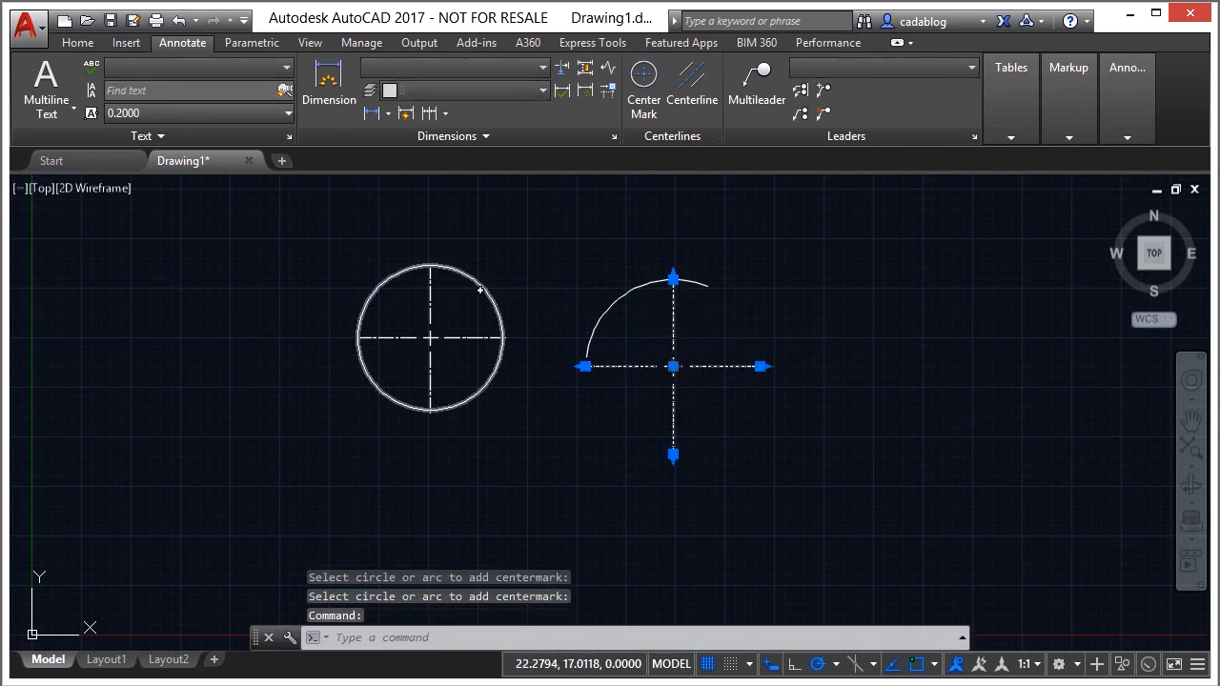
left_click(427, 310)
key("Escape")
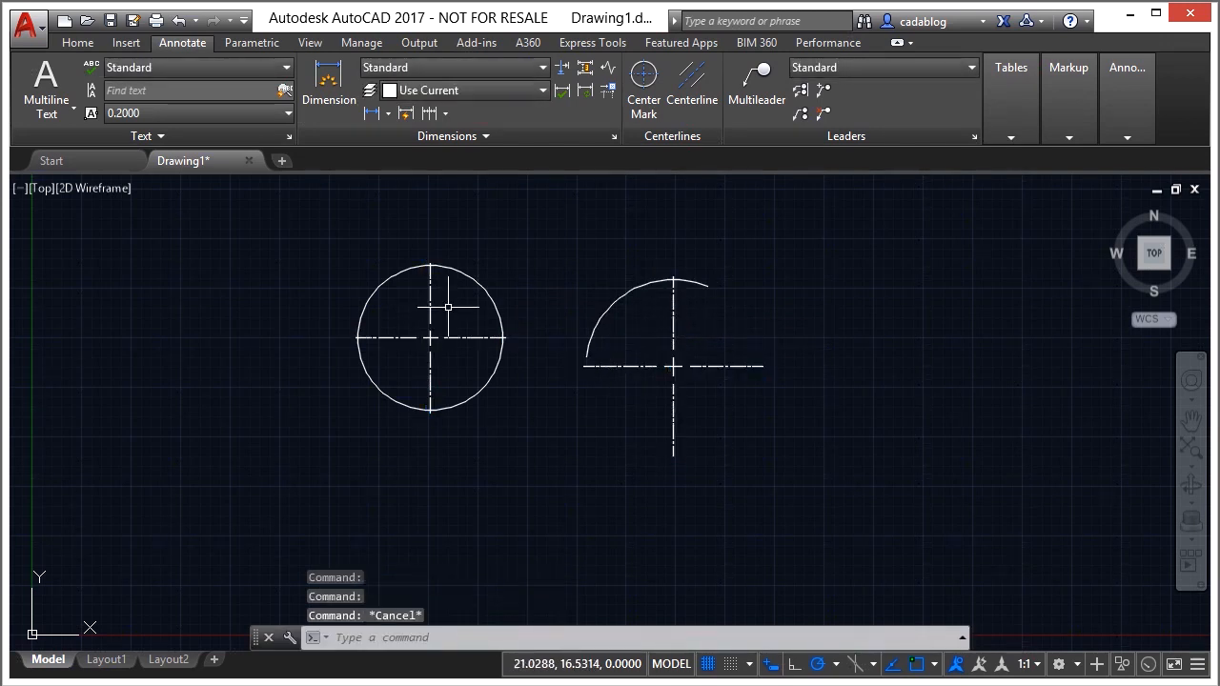
Step: Move the circle a short distance down and to the left, selecting only the circle itself
type("m")
key("Return")
left_click(499, 313)
key("Return")
left_click(245, 359)
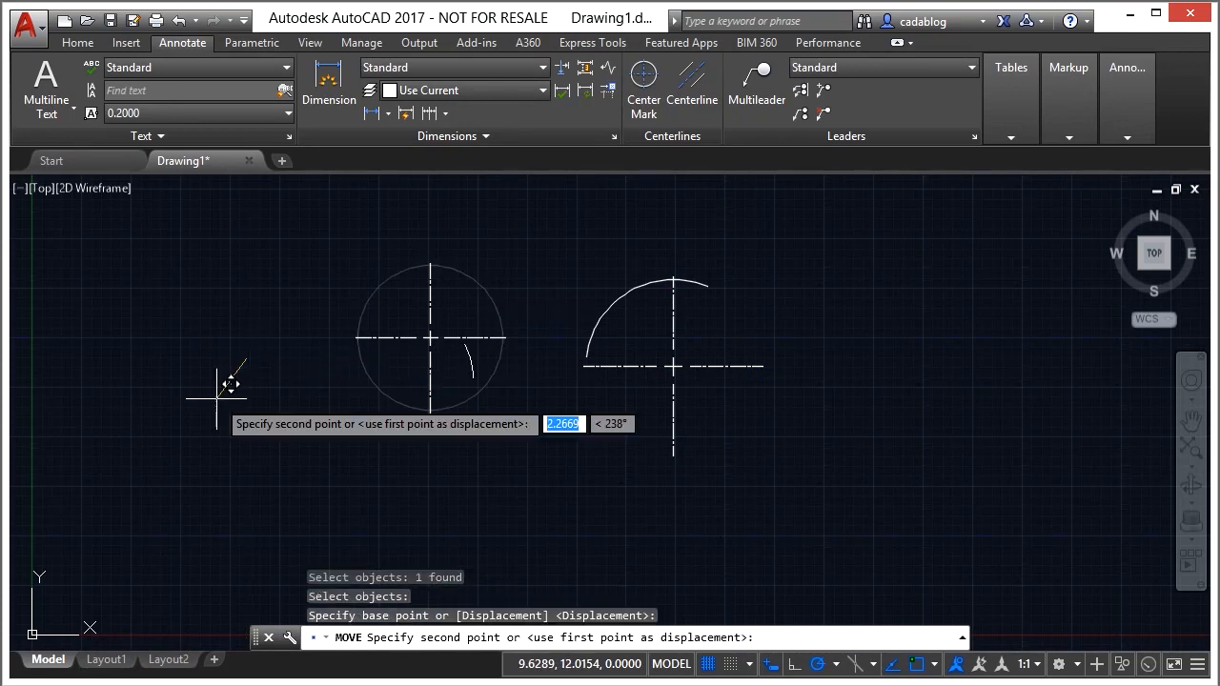
left_click(183, 403)
Step: Move the arc horizontally to the right, selecting only the arc itself
key("Return")
left_click(622, 303)
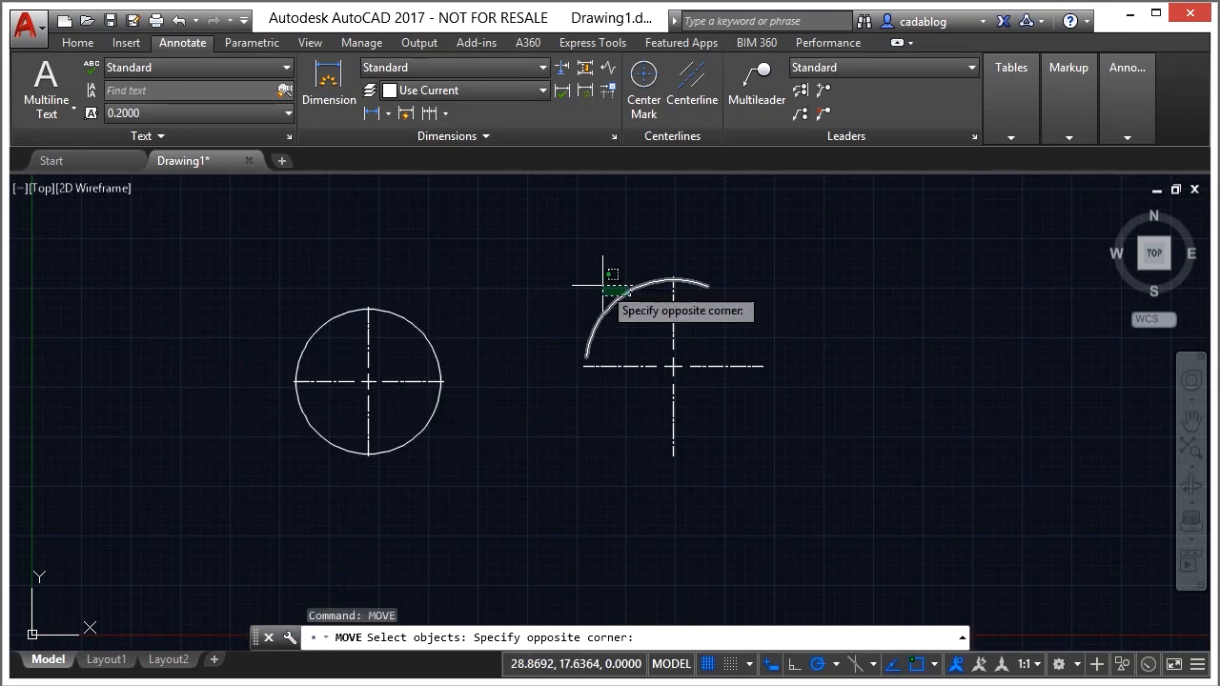
left_click(570, 250)
key("Return")
left_click(790, 248)
left_click(871, 248)
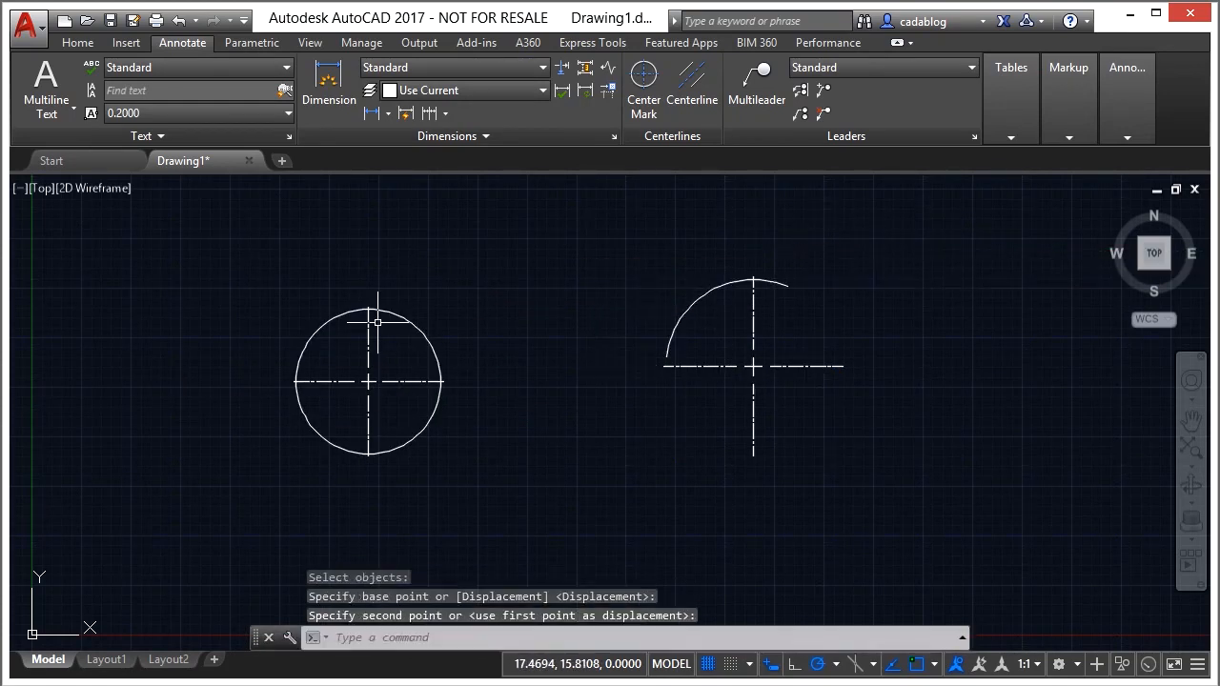
Step: Shrink the circle to a smaller radius using its top quadrant grip
left_click(412, 322)
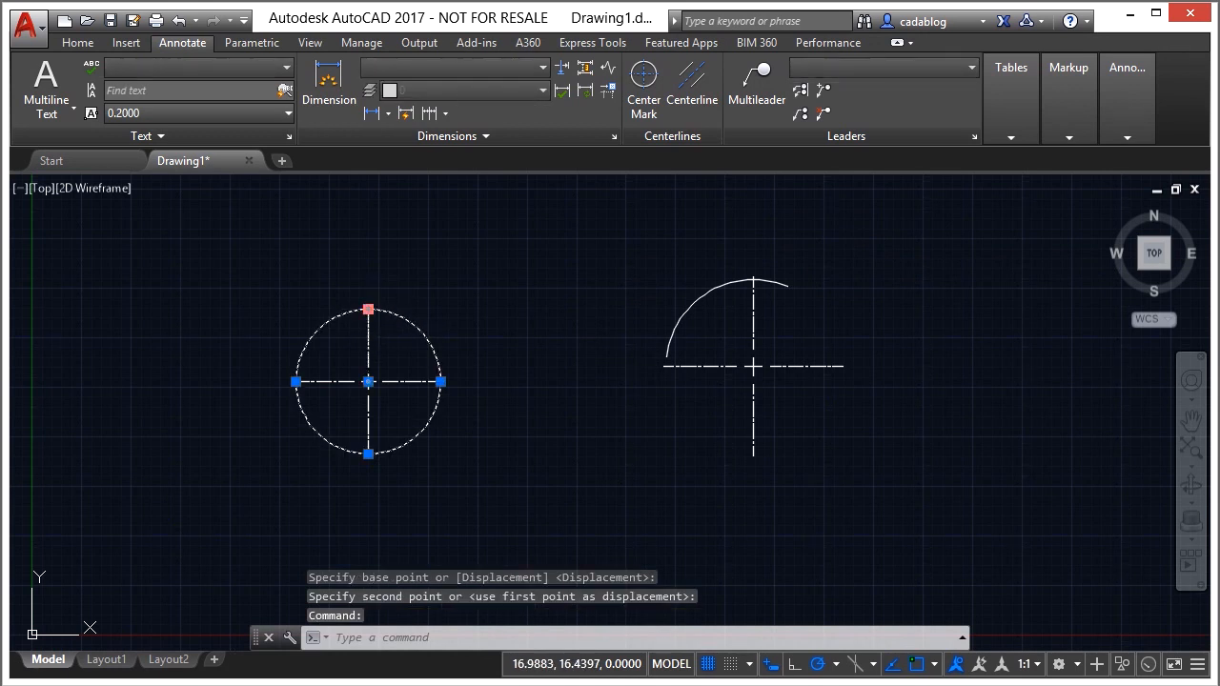
left_click(369, 310)
left_click(419, 360)
Step: Stretch the arc's lower endpoint outward and back inward to form a tighter, longer-sweeping arc, and clear the selection
left_click(674, 330)
left_click(666, 358)
left_click(593, 372)
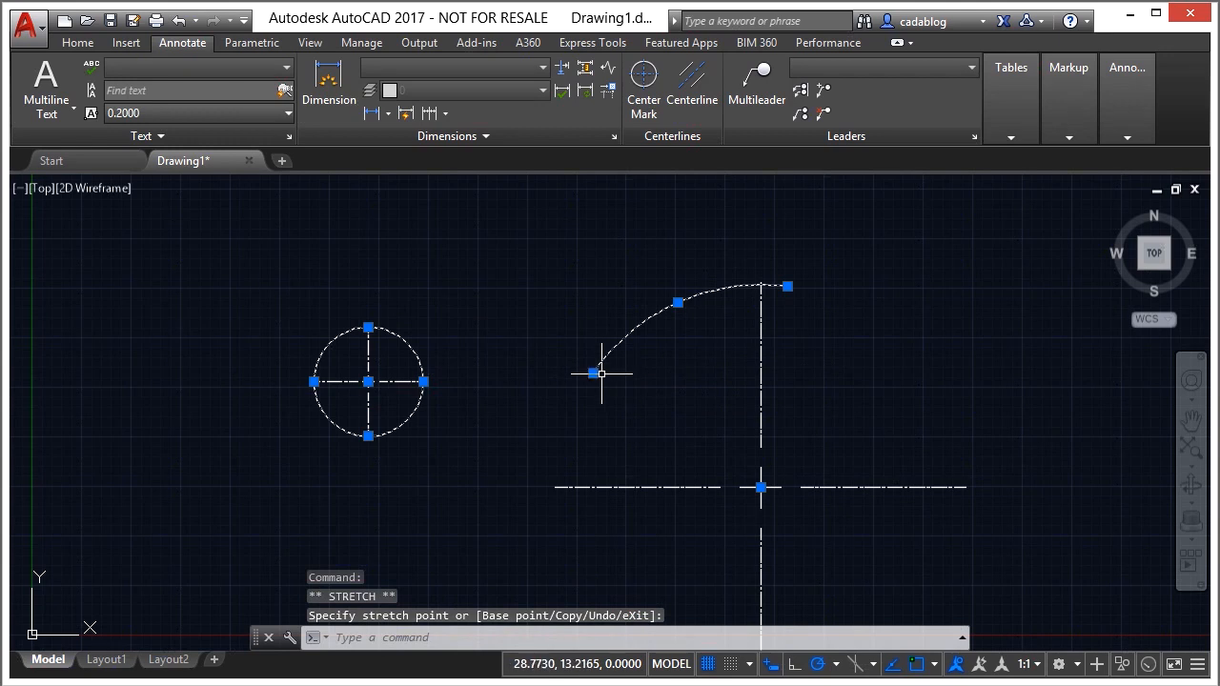
left_click(593, 373)
left_click(706, 371)
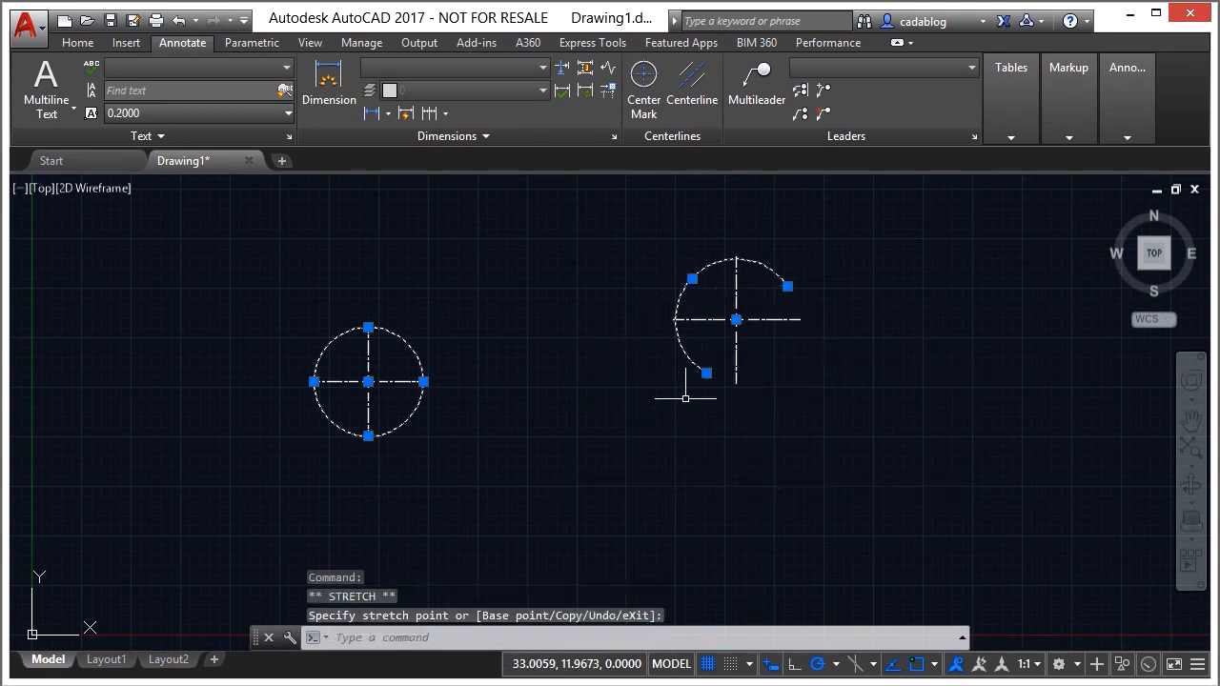
key("Escape")
Step: Show the properties of the circle's center mark and set its cross size to 0.4
mouse_move(516, 377)
middle_mouse_down()
mouse_move(575, 329)
mouse_move(654, 315)
middle_mouse_up()
key("ctrl+1")
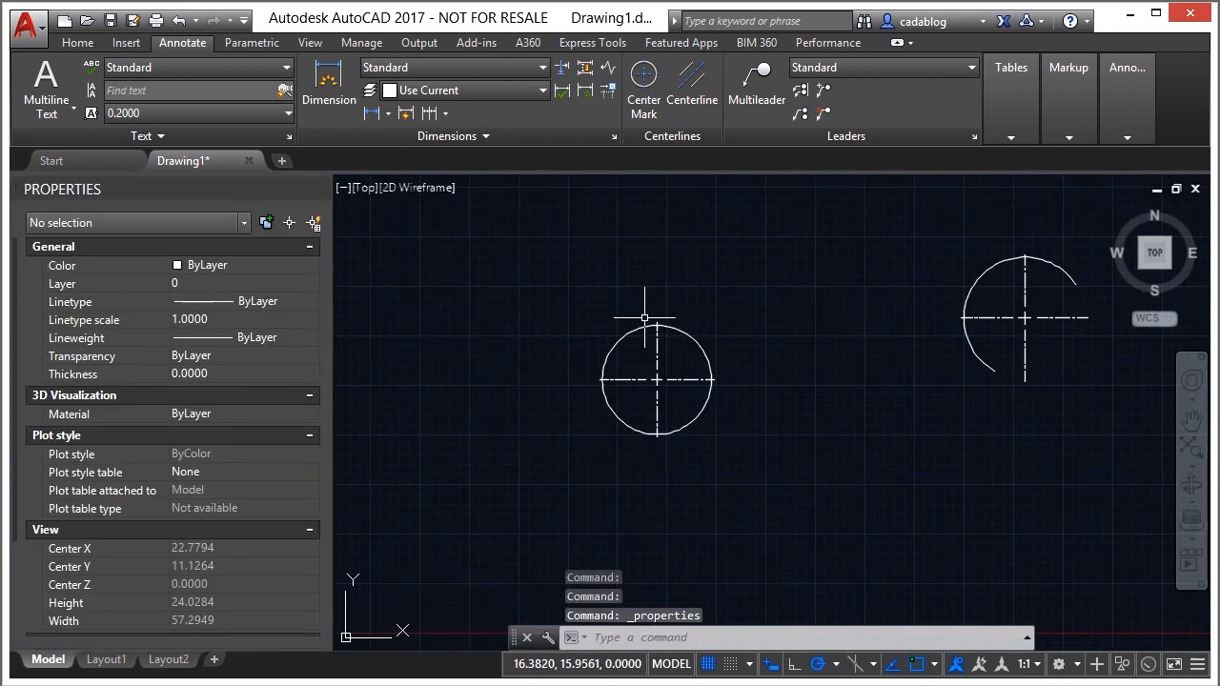
left_click(634, 379)
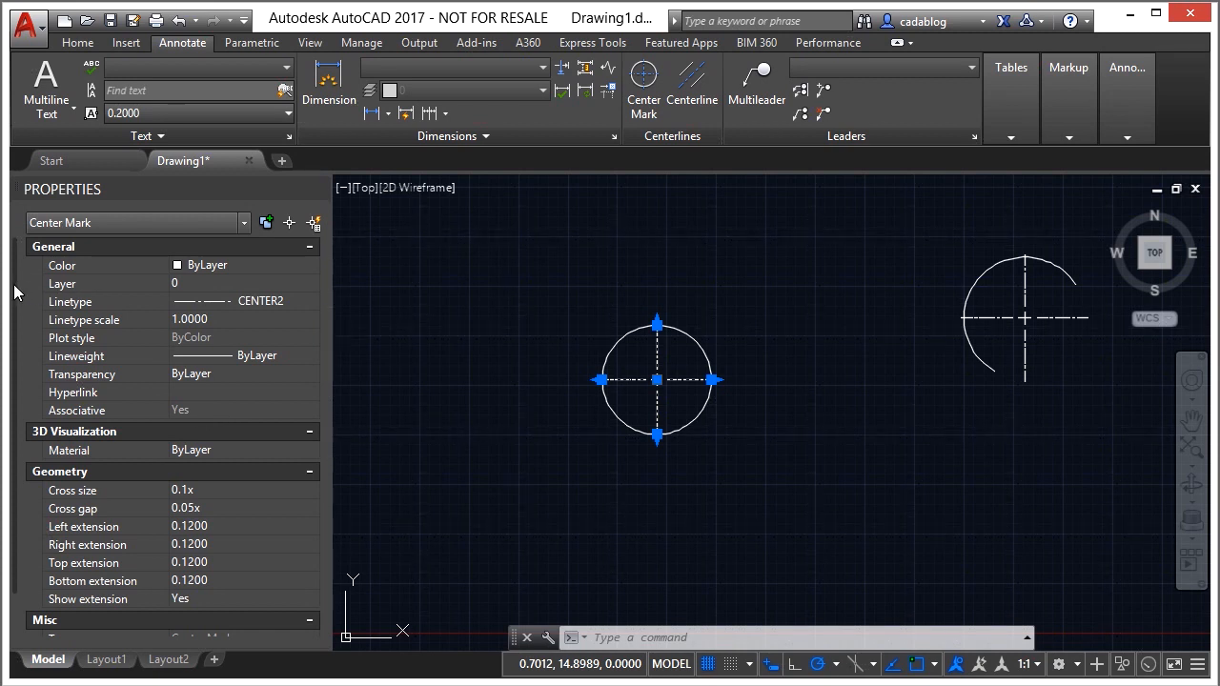
scroll(19, 334, "down", 1)
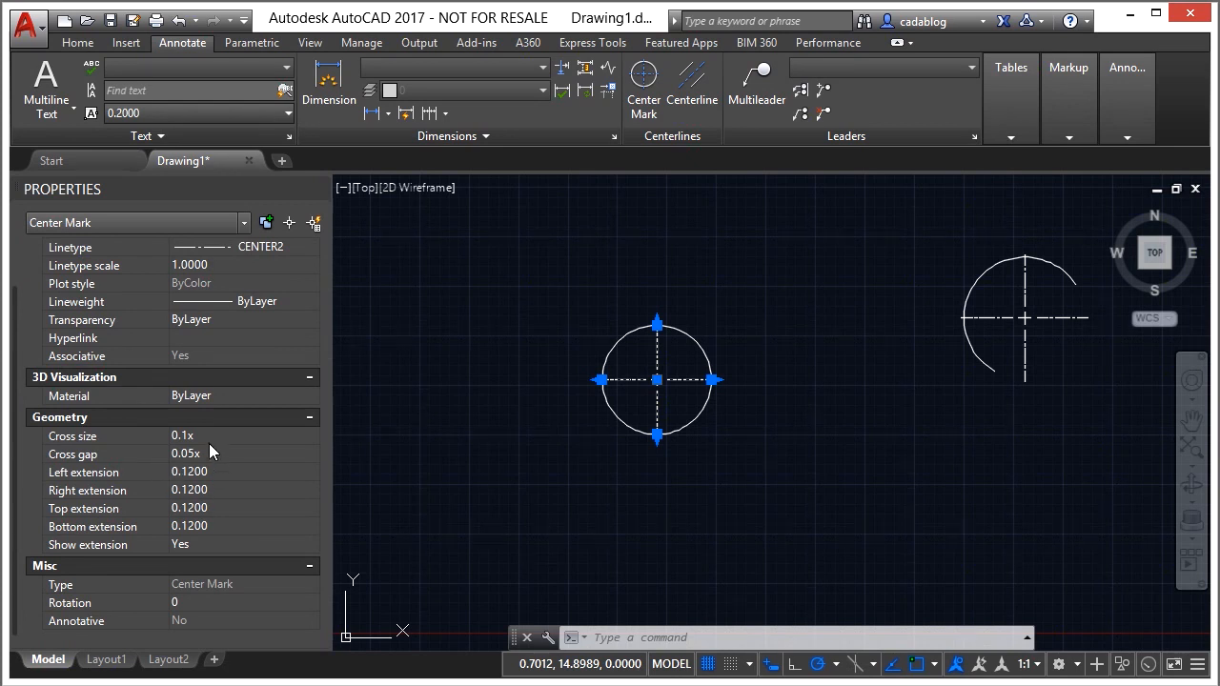
left_click(194, 436)
type("0.4")
left_click(266, 454)
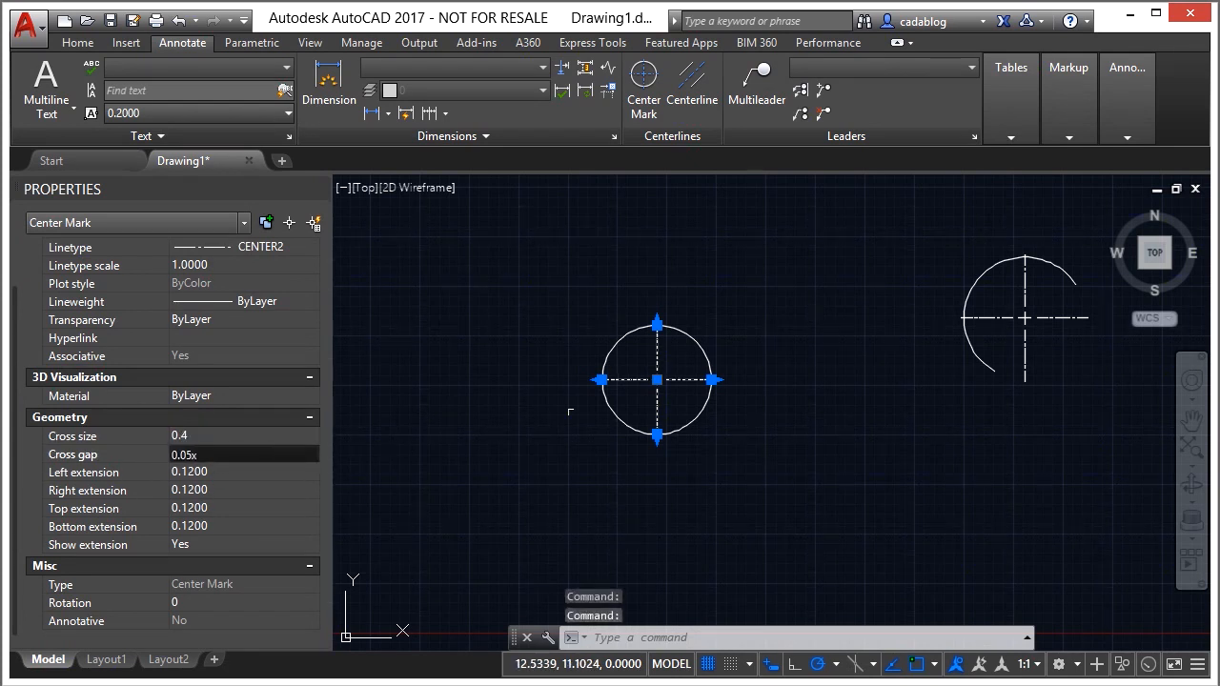
Step: Set the center mark's cross gap to 0.1 and its left extension to 0.5
scroll(657, 389, "up", 4)
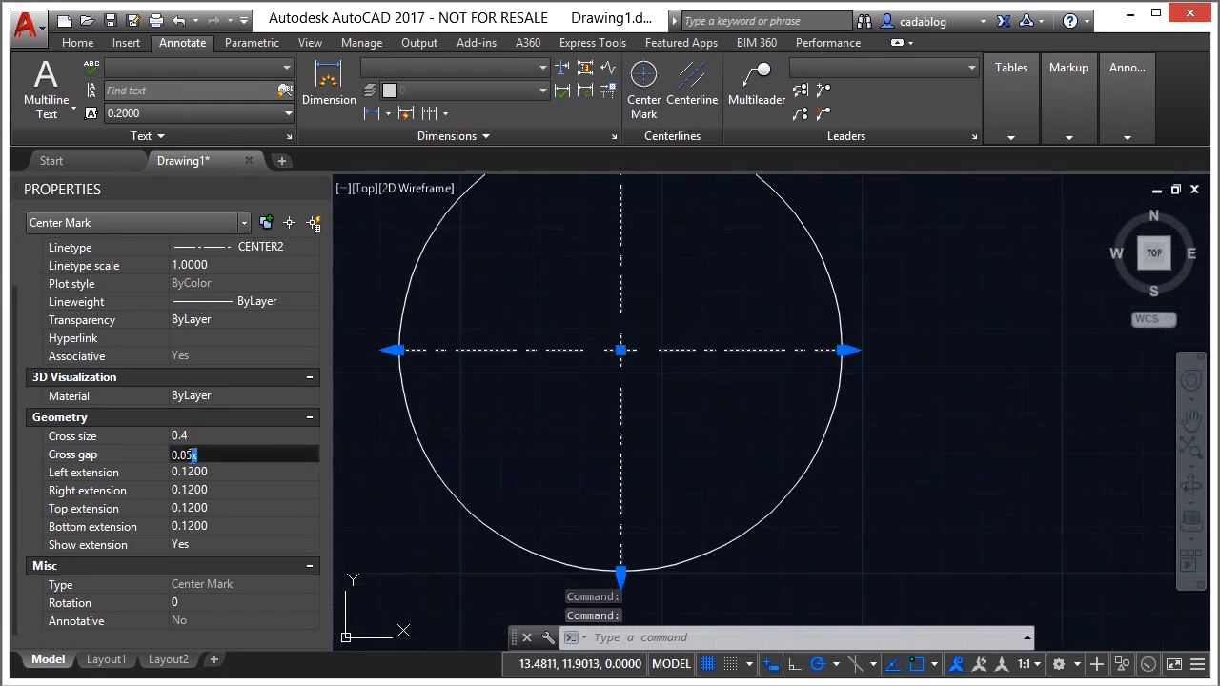
left_click(227, 471)
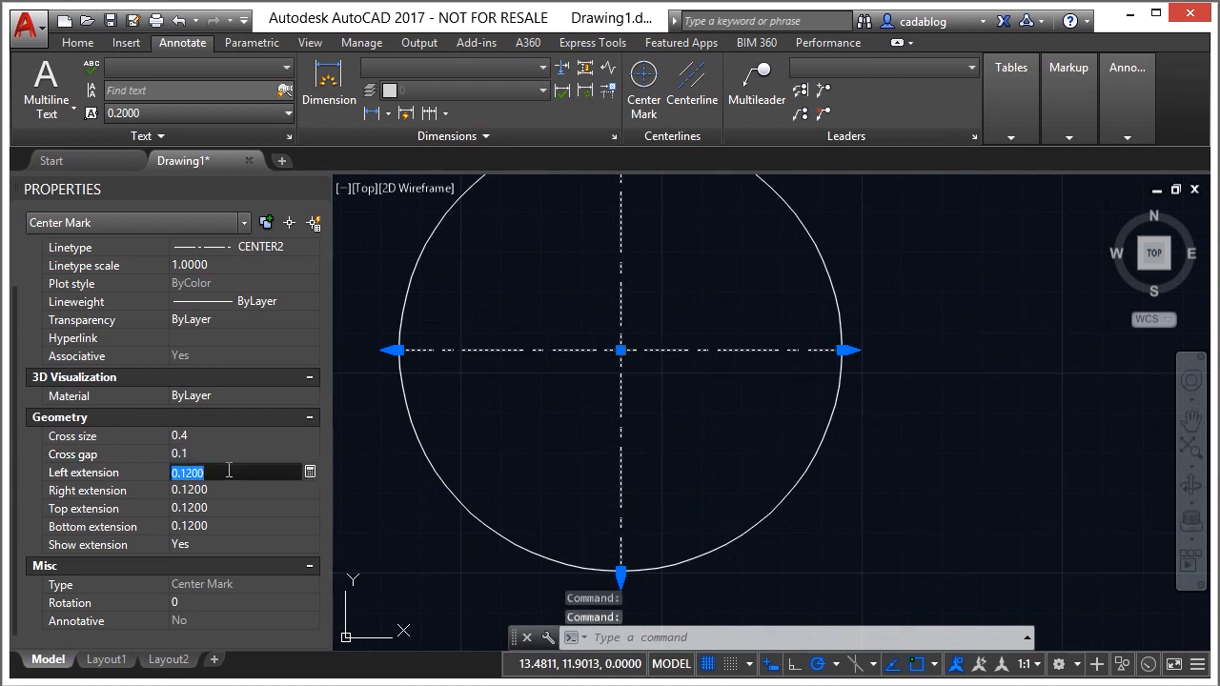
left_click(222, 466)
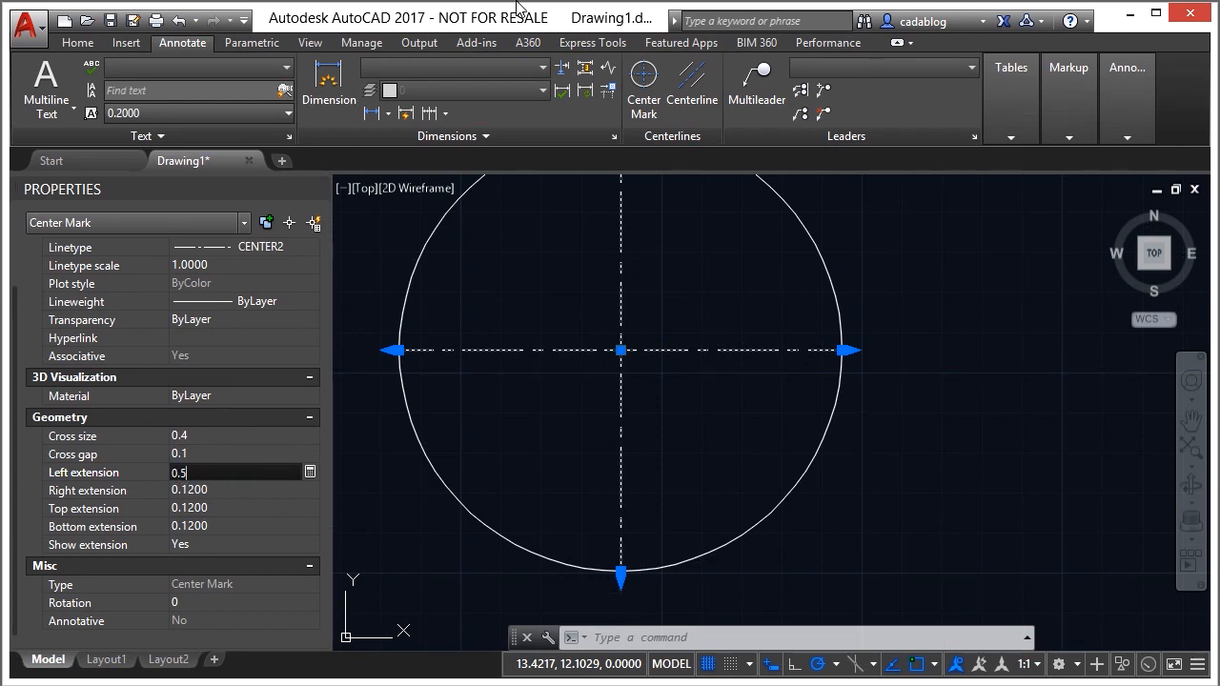
key("Tab")
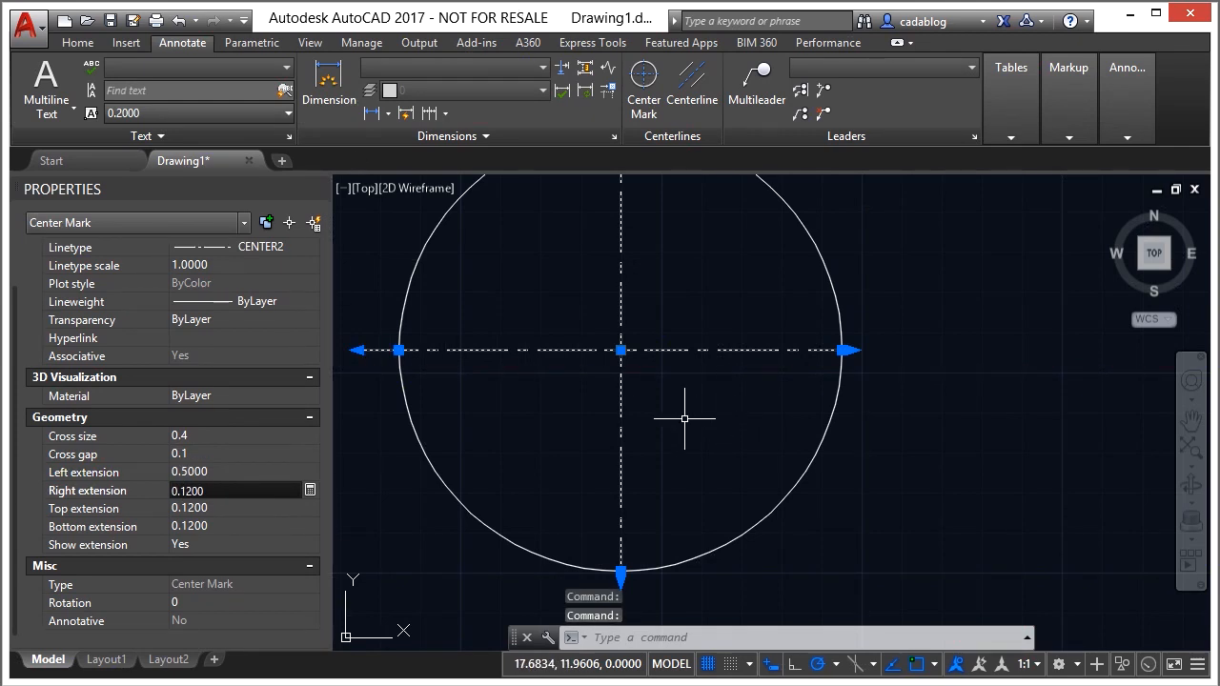
Step: Lengthen the center mark's right extension to about 0.86 and its top extension to about 0.61 using the extension grips
scroll(752, 413, "down", 1)
scroll(834, 398, "up", 4)
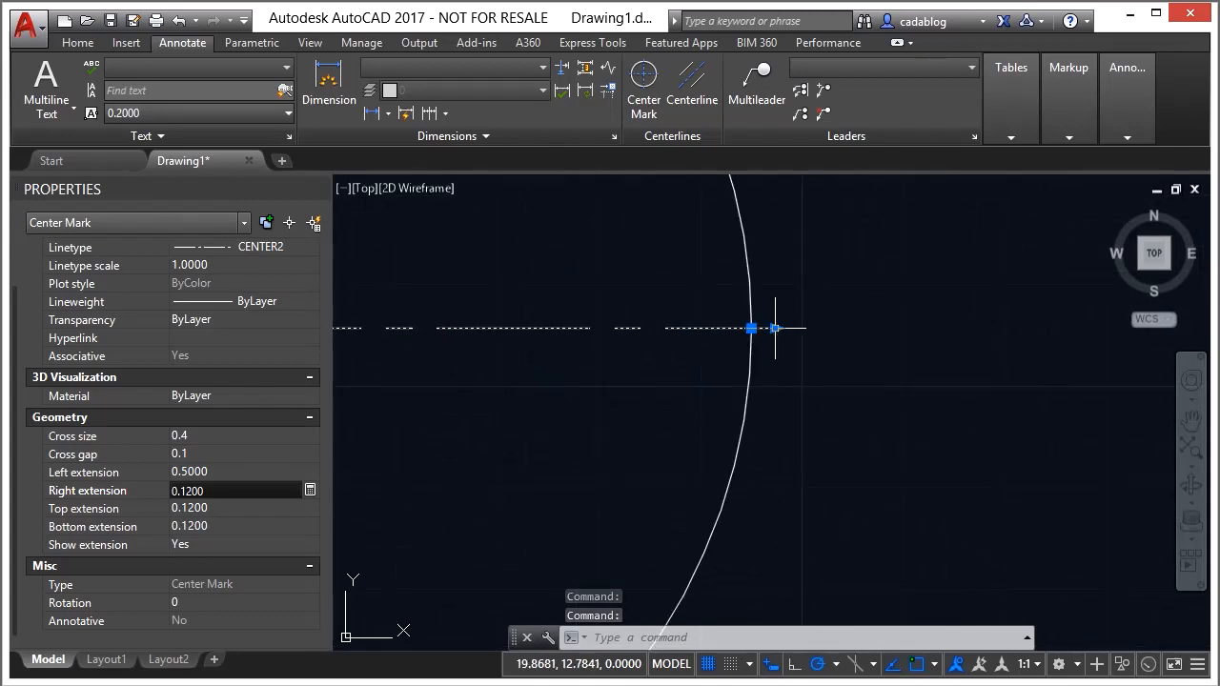
left_click(775, 328)
left_click(926, 329)
scroll(904, 466, "down", 5)
scroll(751, 258, "up", 4)
left_click(649, 355)
left_click(672, 242)
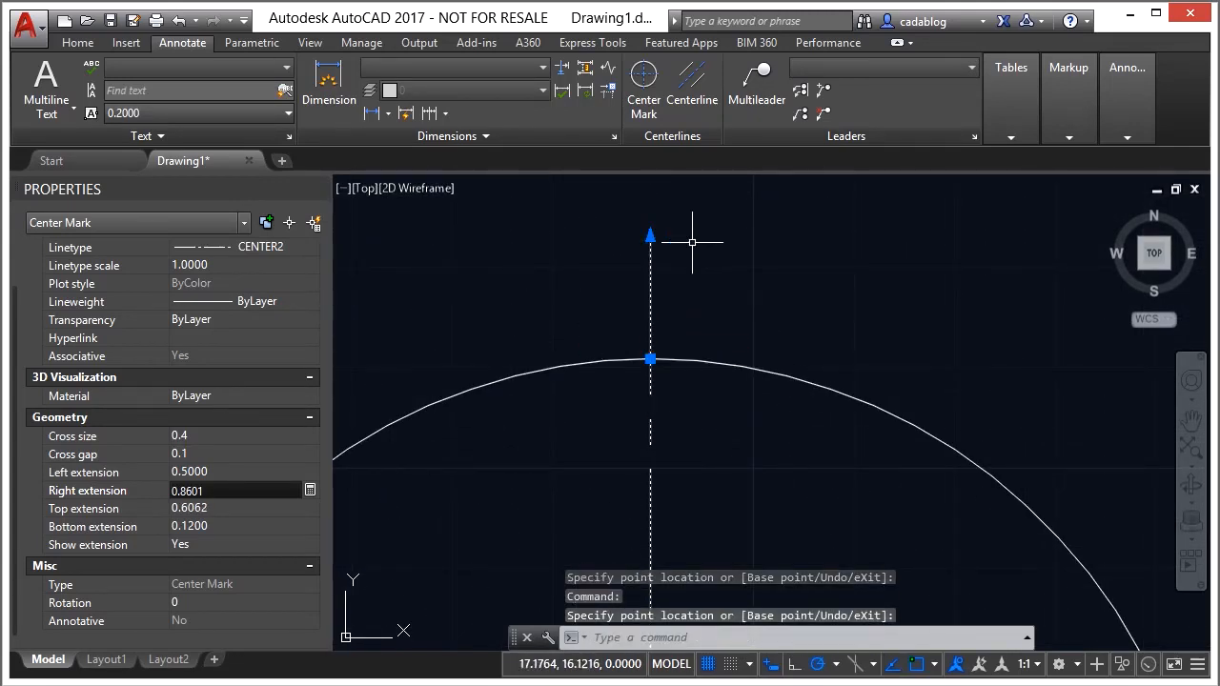
Step: Stretch the upper end of the center mark's vertical line above the circle's edge, using its square grip
left_click(650, 360)
scroll(698, 305, "down", 3)
left_click(714, 321)
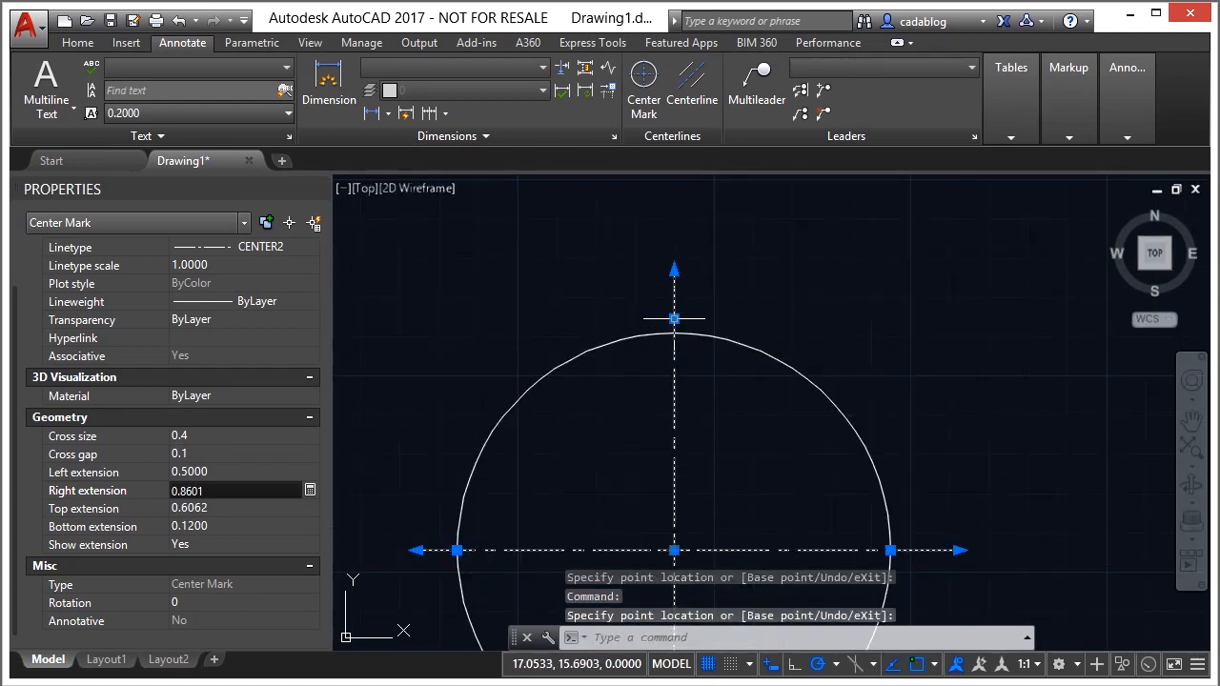
left_click(673, 319)
left_click(621, 272)
scroll(711, 291, "down", 2)
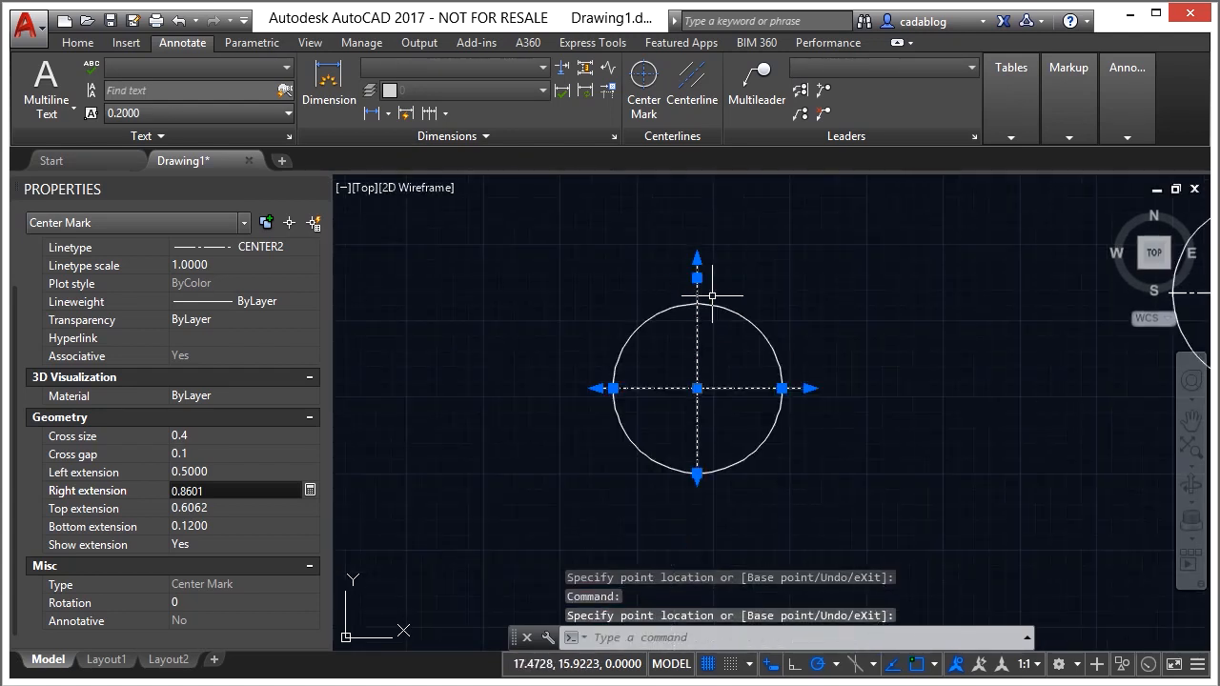
Step: Move the center mark off the circle's center, up and to the right, by its central grip, and deselect it
middle_click_drag(711, 284, 716, 232)
left_click(693, 398)
left_click(739, 361)
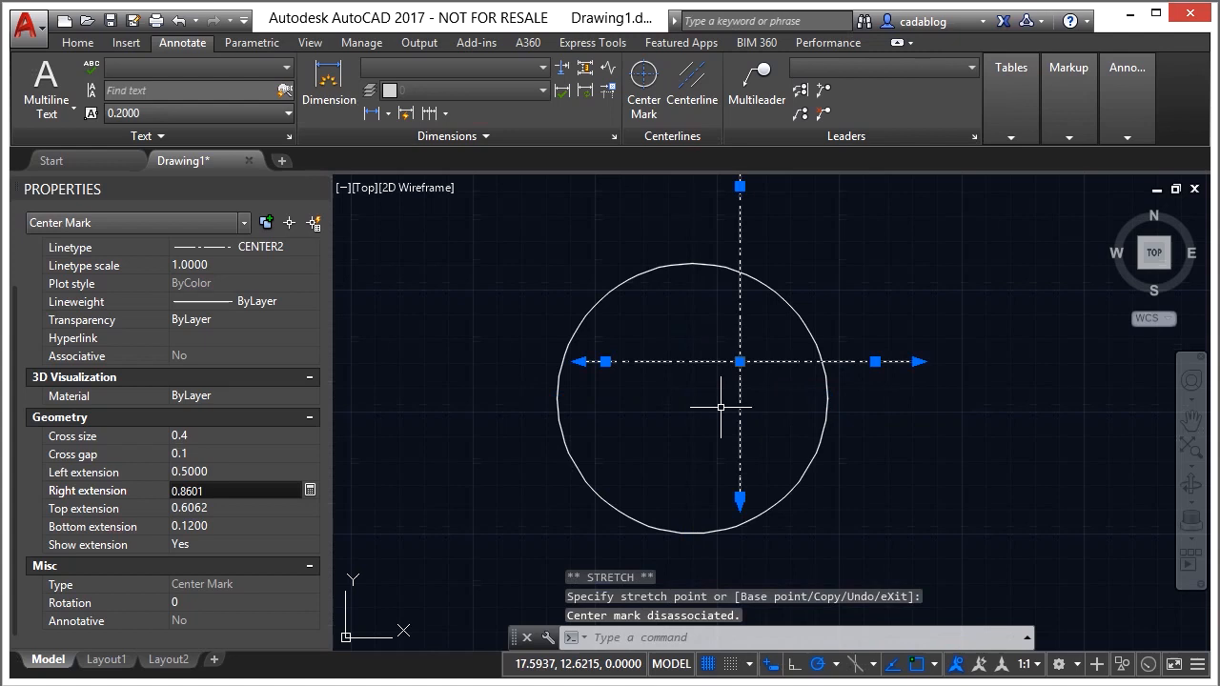
left_click(739, 361)
key("Escape")
Step: Move the circle down and to the right, away from its detached center mark
type("m")
key("Return")
left_click(755, 280)
scroll(711, 313, "down", 4)
key("Return")
left_click(823, 298)
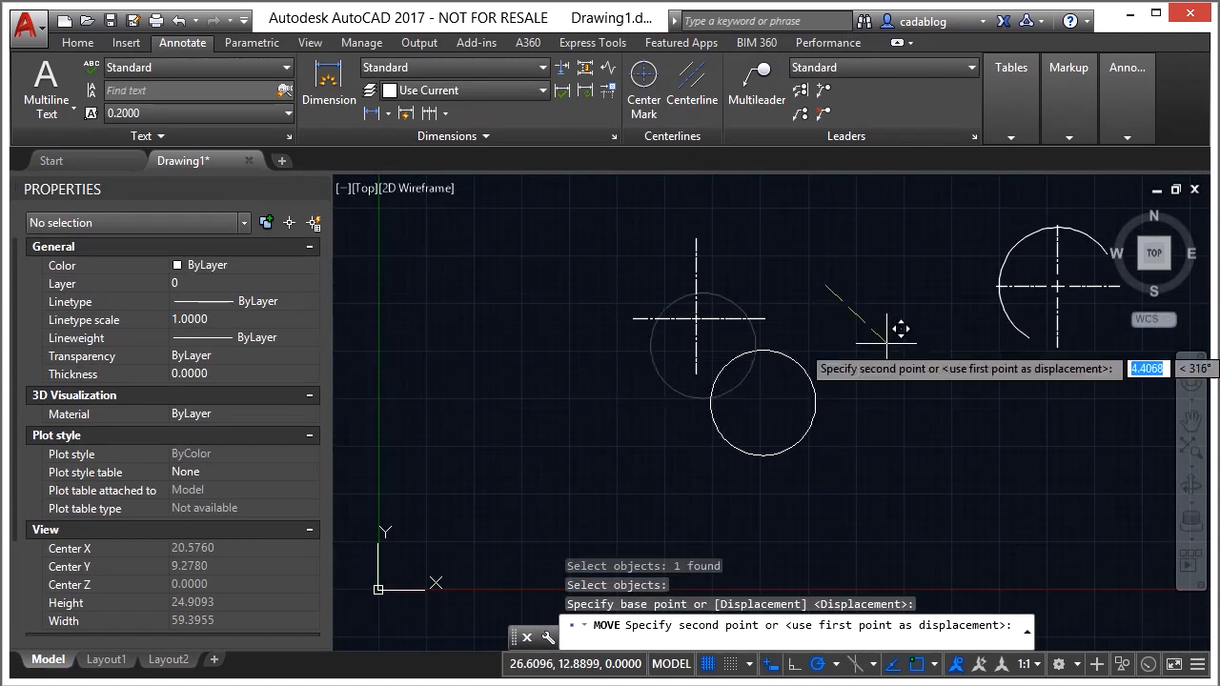
left_click(885, 356)
Step: Snap the center mark's middle grip to the circle's center, and move only the circle up and to the left
left_click(695, 319)
mouse_move(695, 324)
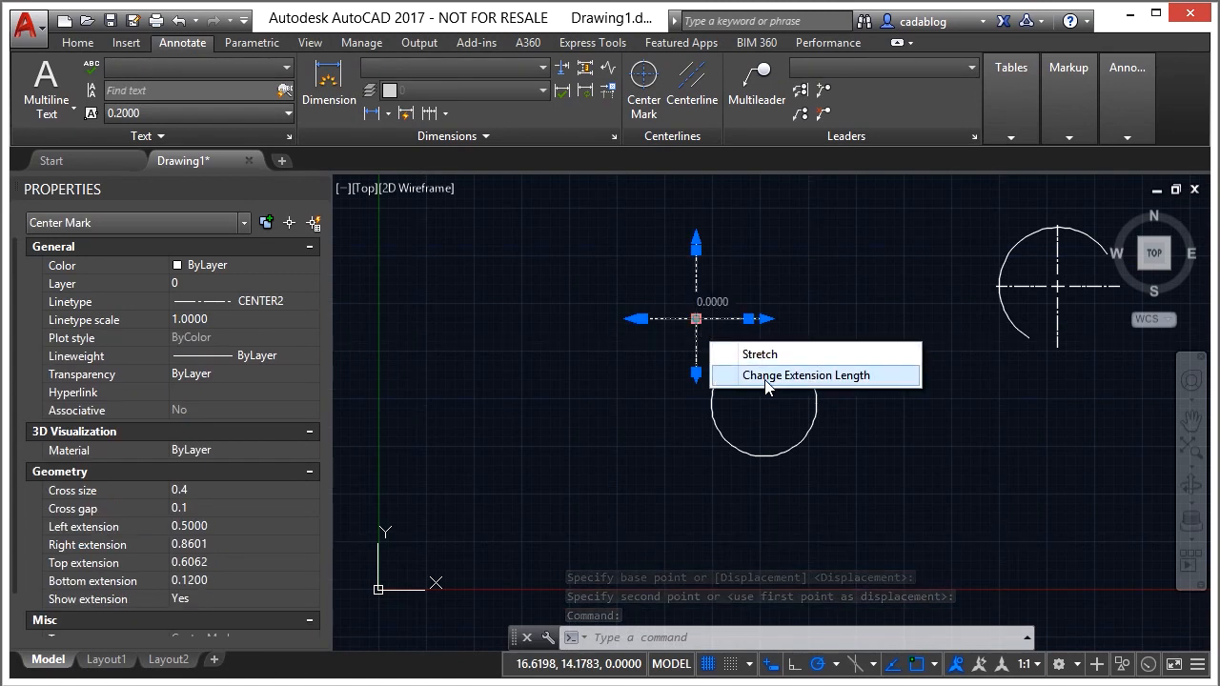
left_click(696, 319)
type("cen")
key("Return")
left_click(777, 449)
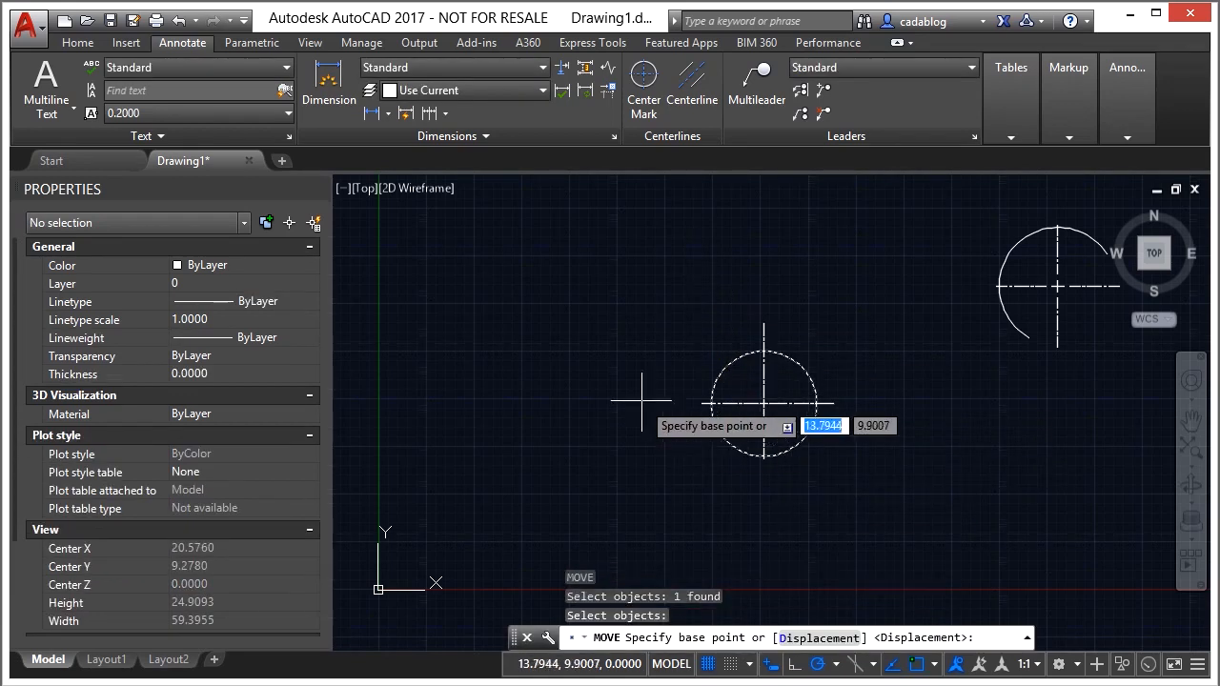
left_click(640, 407)
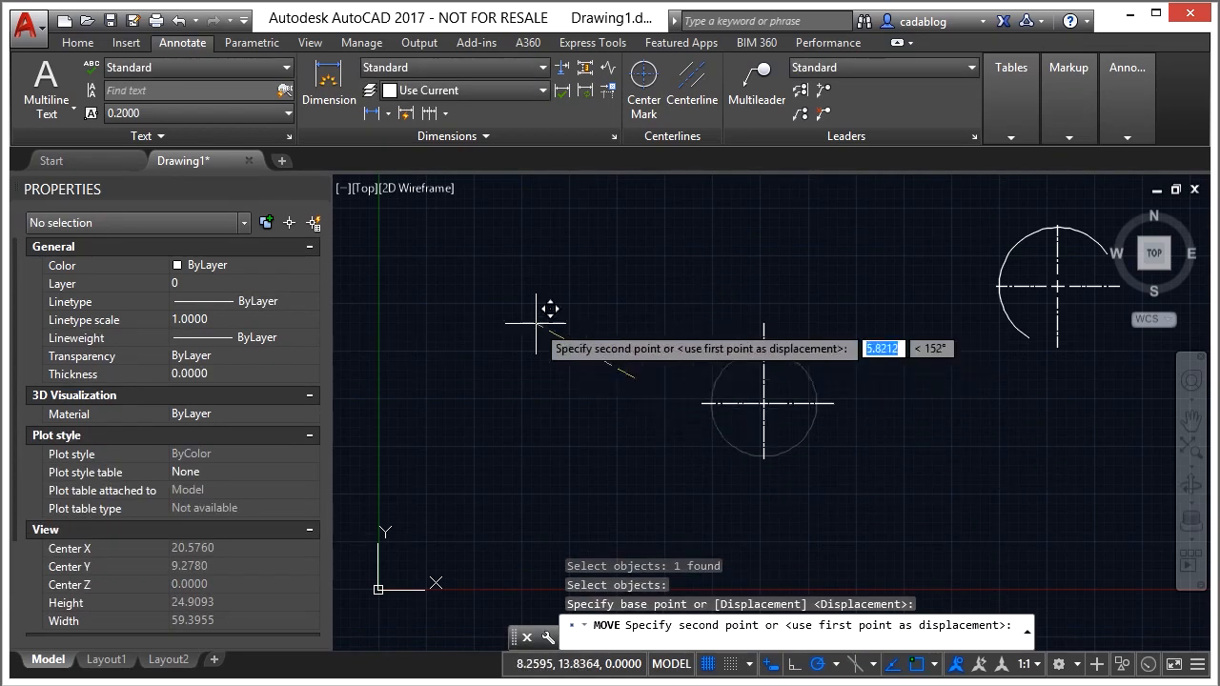
left_click(539, 345)
Step: Reset the extension length of the detached center mark
left_click(727, 404)
right_click(727, 404)
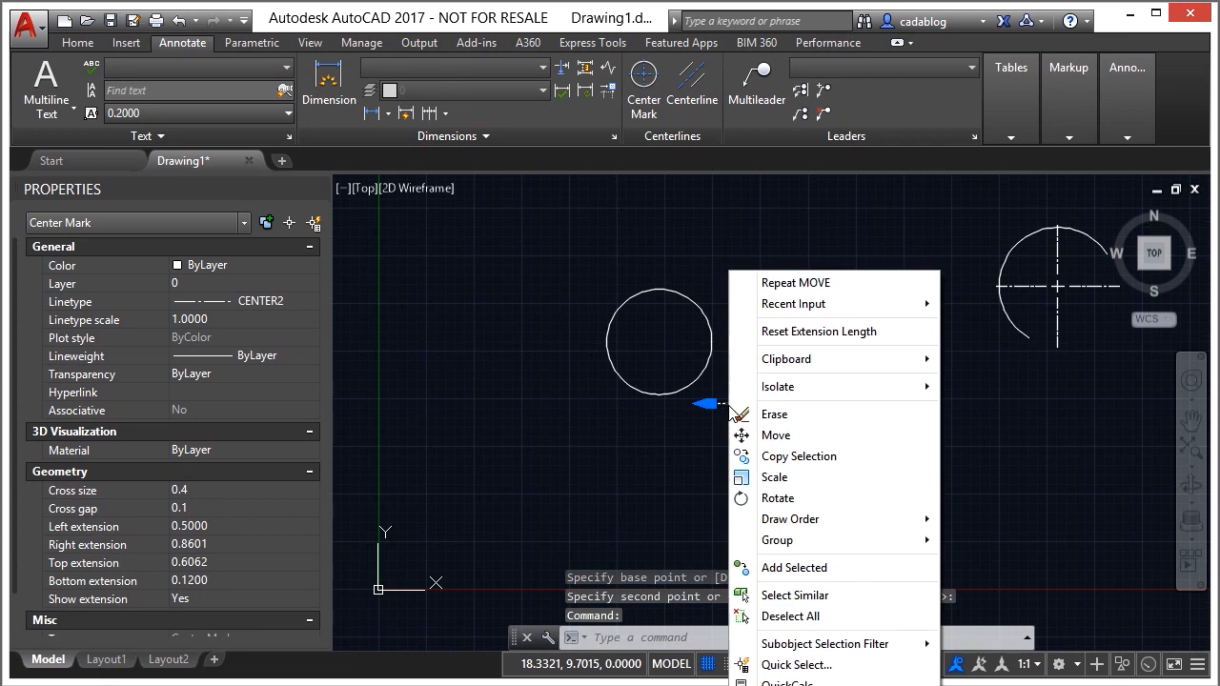
left_click(847, 331)
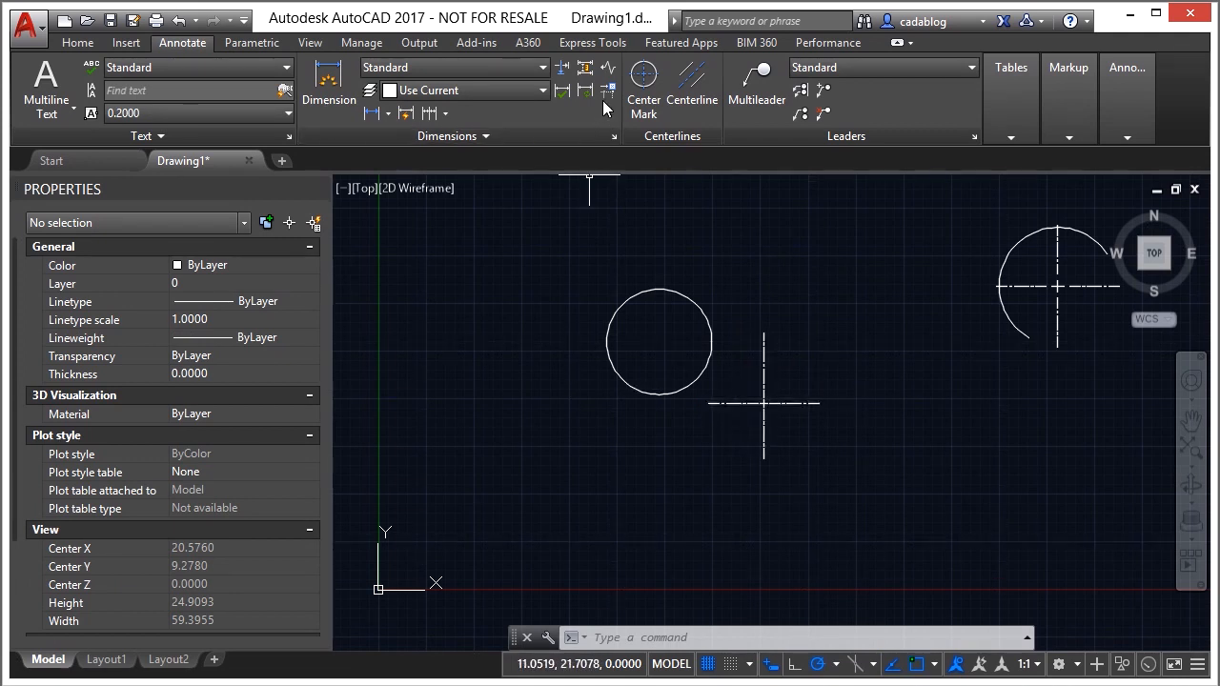
Step: Reassociate the detached center mark with the circle using CENTERREASSOCIATE
type("cen")
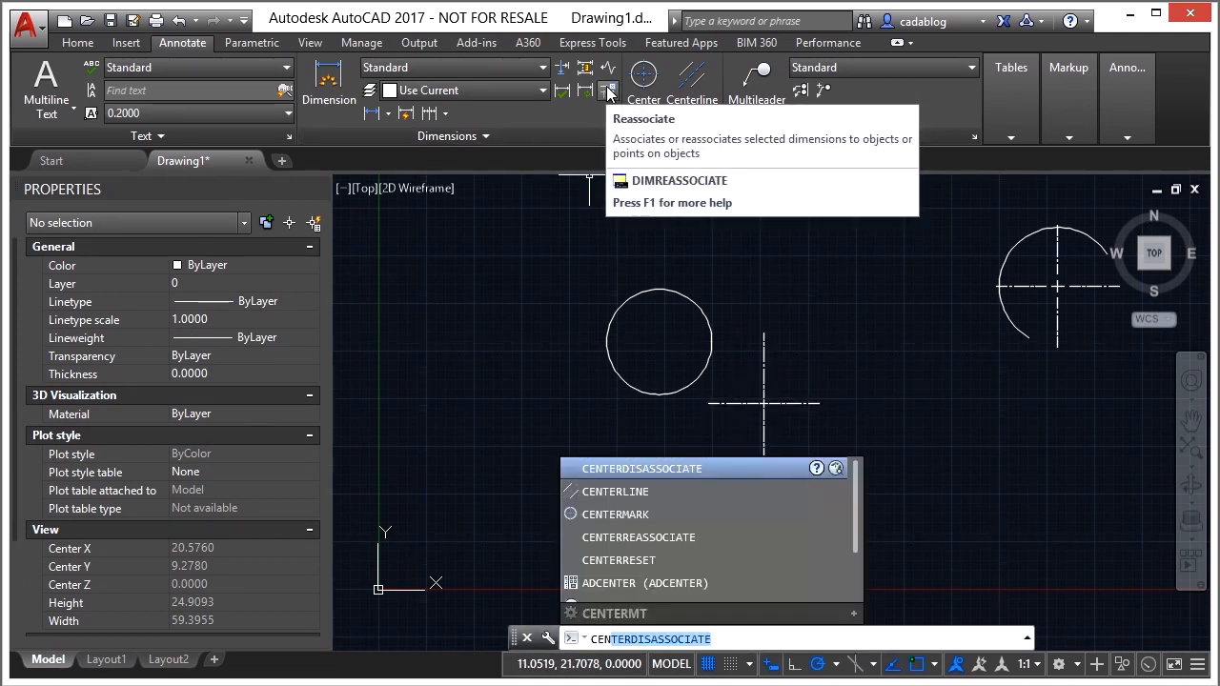
left_click(691, 537)
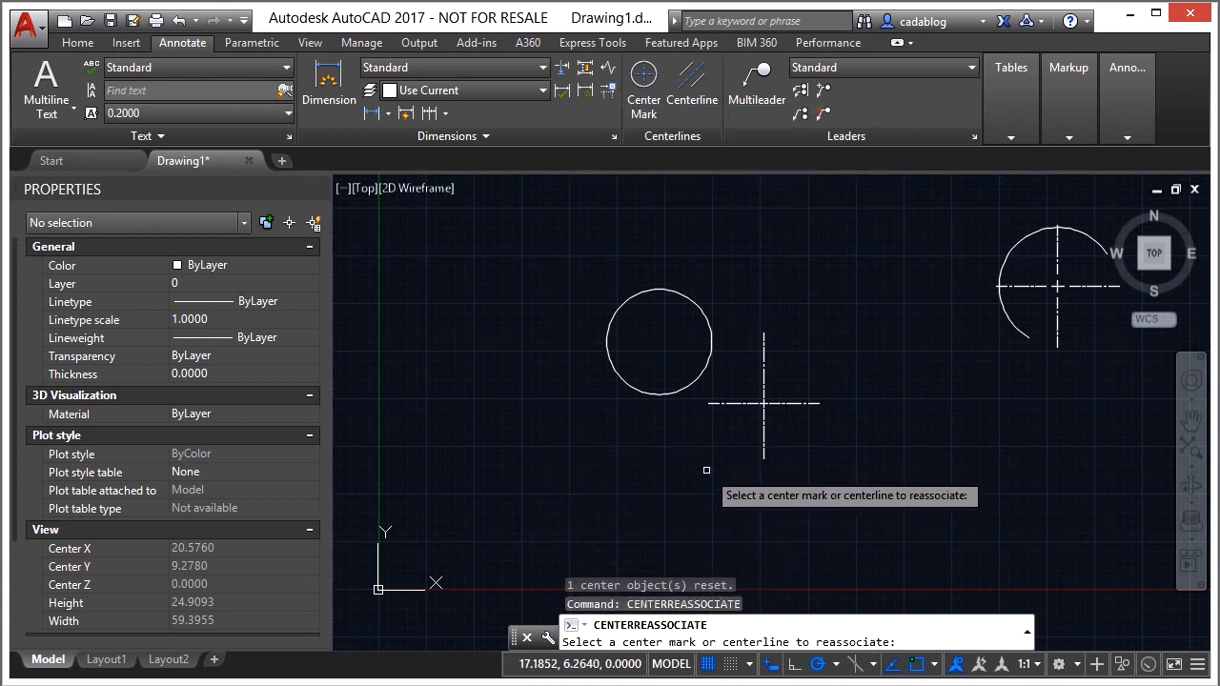
left_click(740, 404)
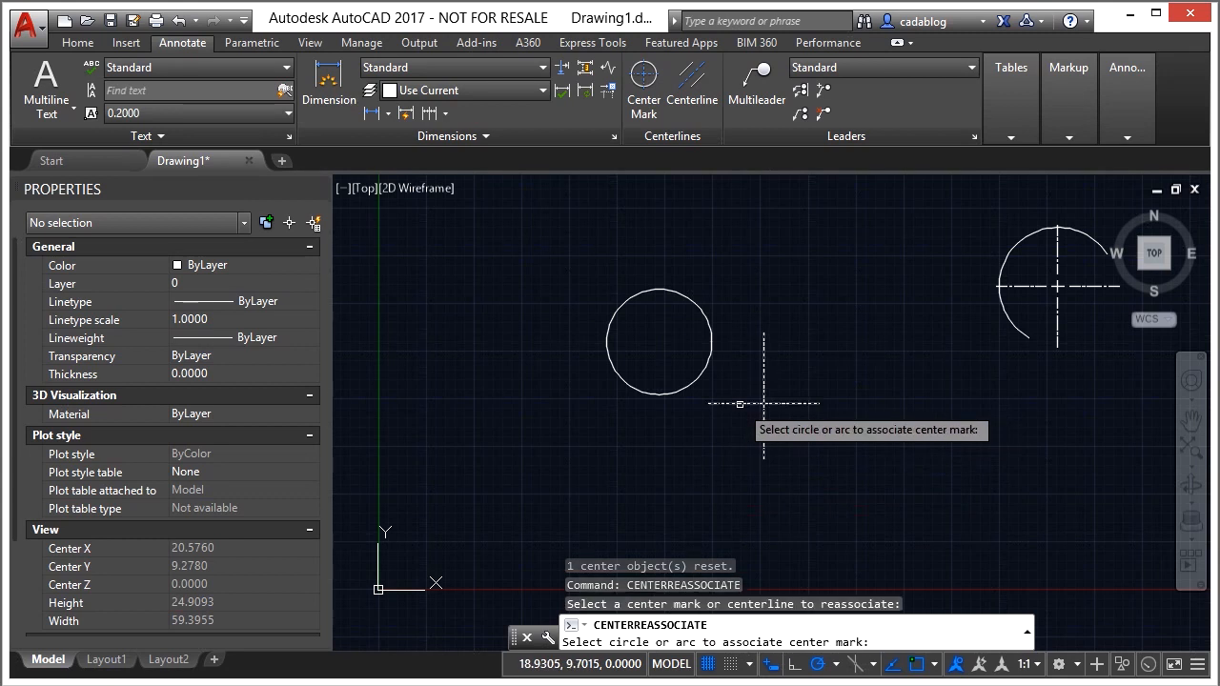
left_click(678, 389)
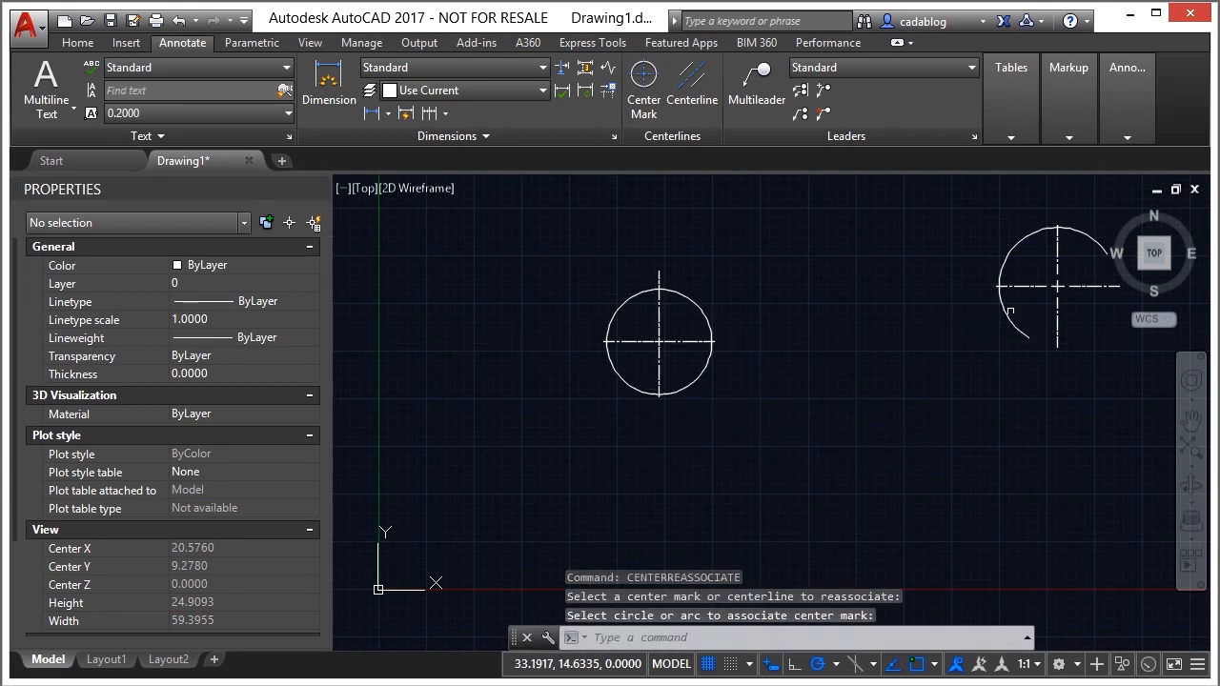
Step: Draw a horizontal line about 23 units long below the circle and the arc, with Ortho switched on
scroll(721, 344, "down", 3)
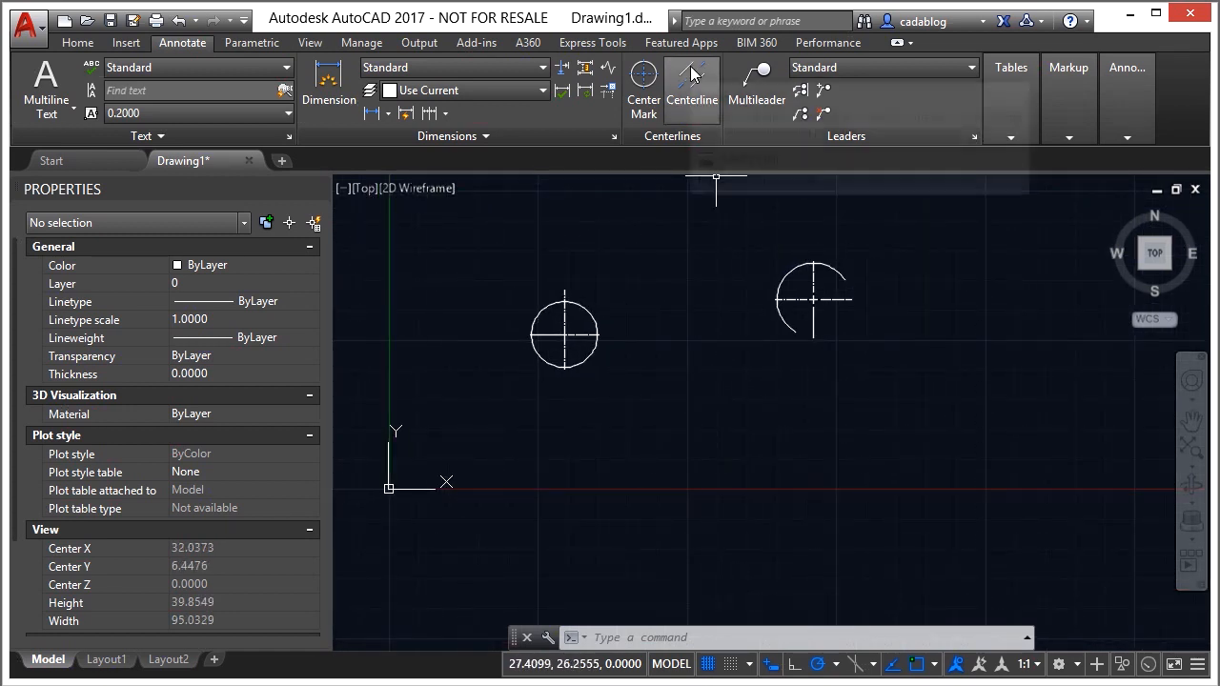
type("l")
key("Return")
left_click(612, 435)
key("F8")
left_click(882, 467)
key("Escape")
Step: Copy the horizontal line straight down to make a second, parallel line below it
type("cp")
key("Return")
left_click(846, 435)
key("Return")
left_click(977, 406)
left_click(977, 483)
middle_click_drag(988, 453, 903, 367)
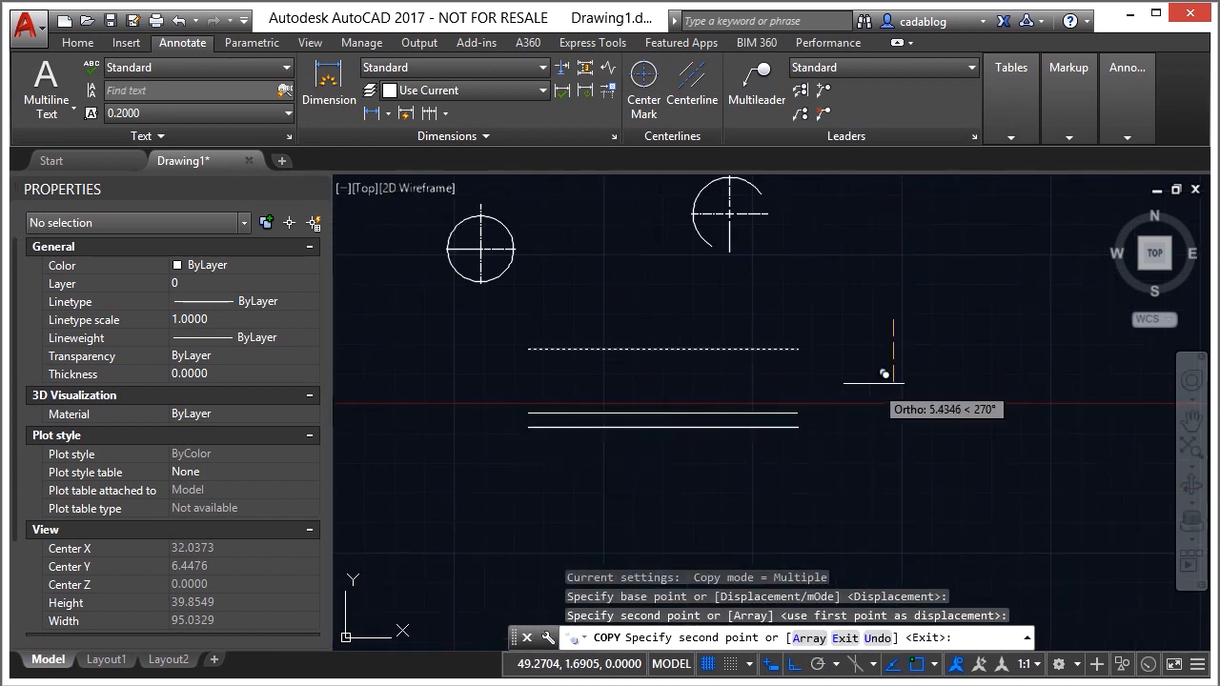
key("Escape")
Step: Create a centerline between the upper and lower horizontal lines
left_click(692, 84)
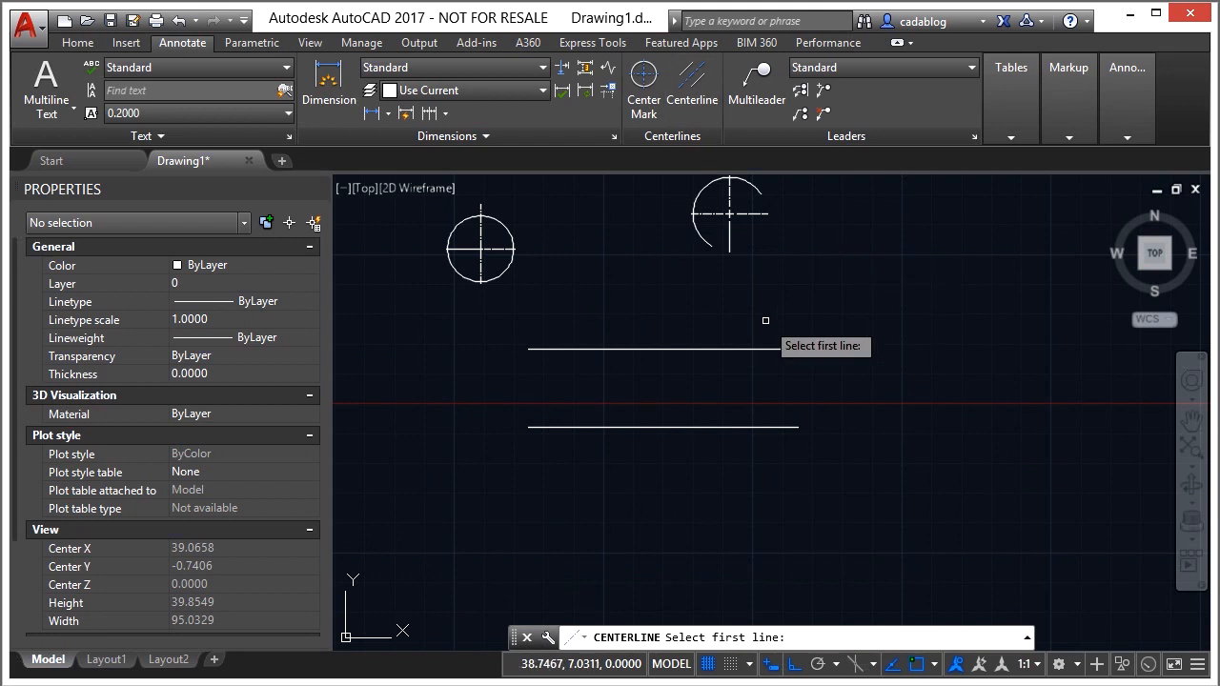
left_click(720, 349)
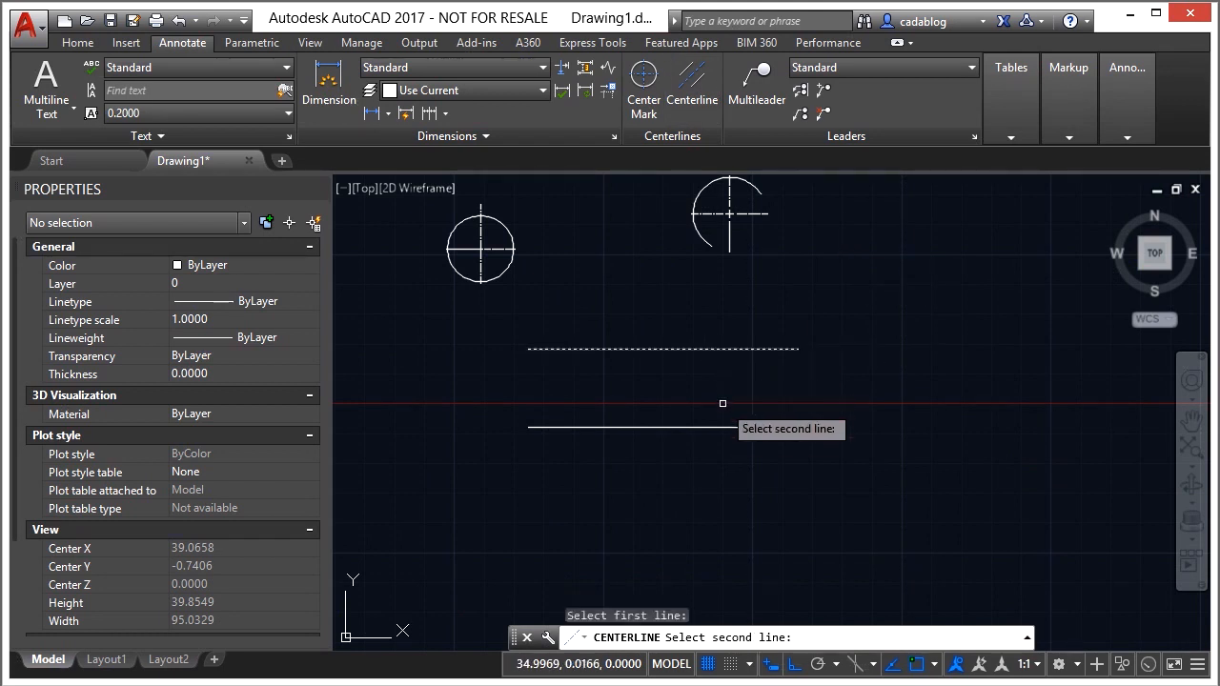
left_click(717, 427)
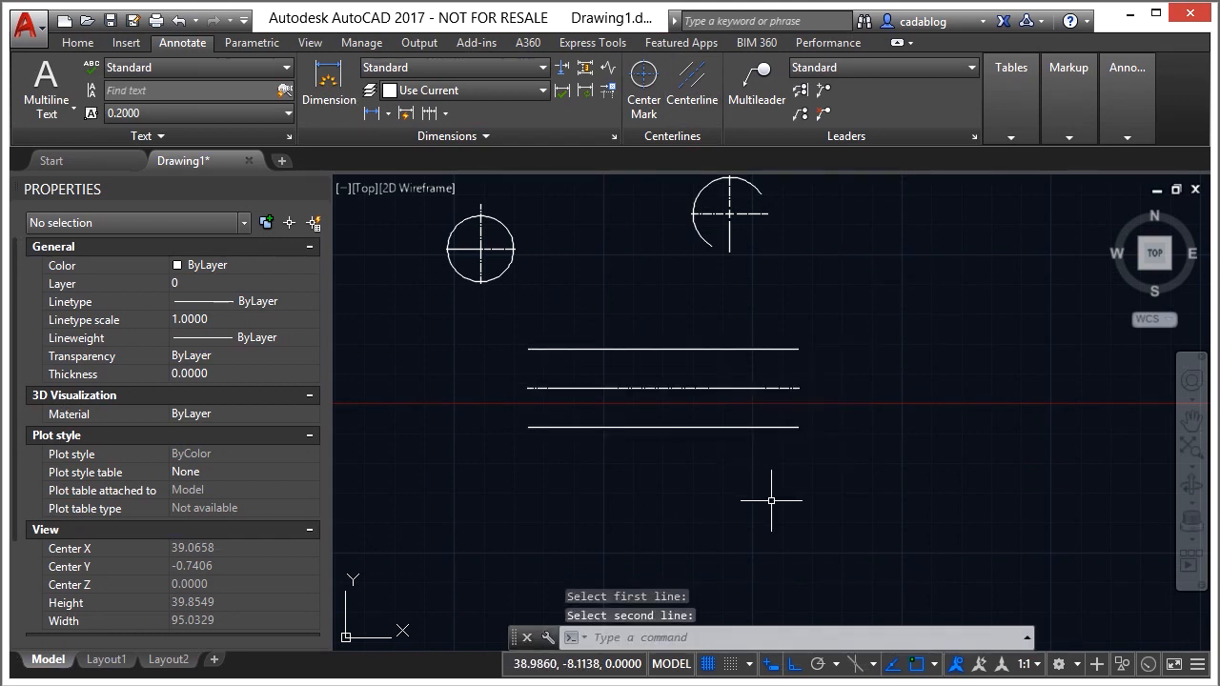
Step: Reset the extension length of the new centerline and review its geometry properties
left_click(686, 389)
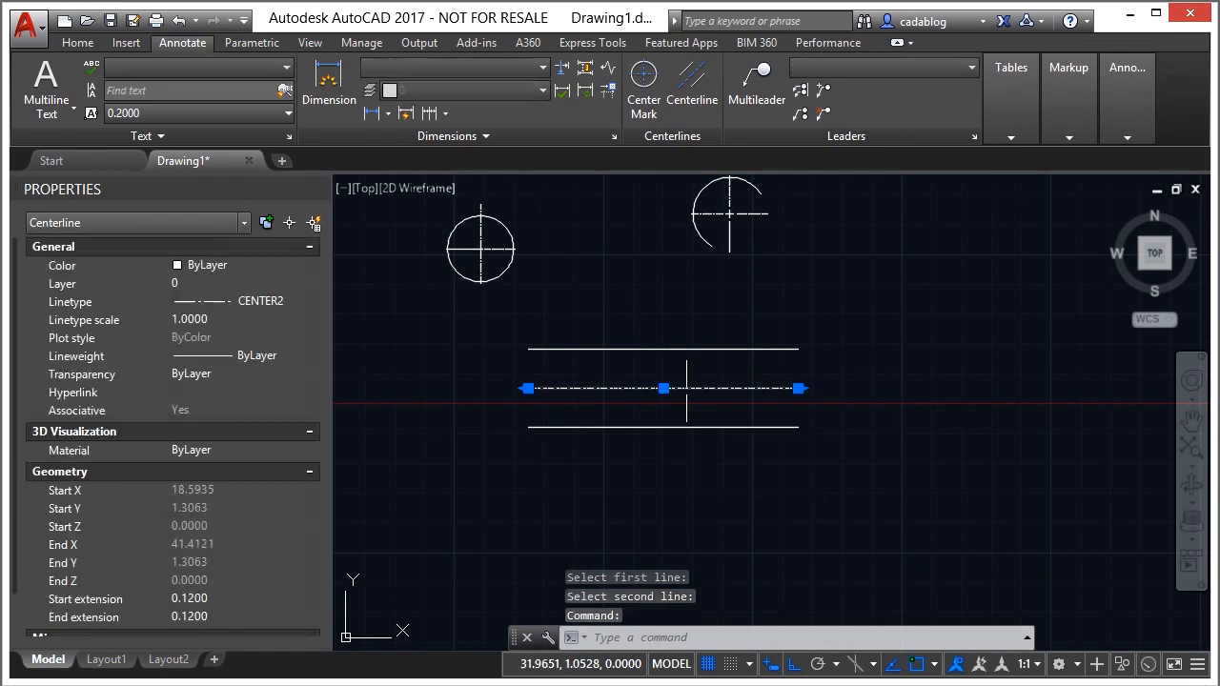
right_click(728, 390)
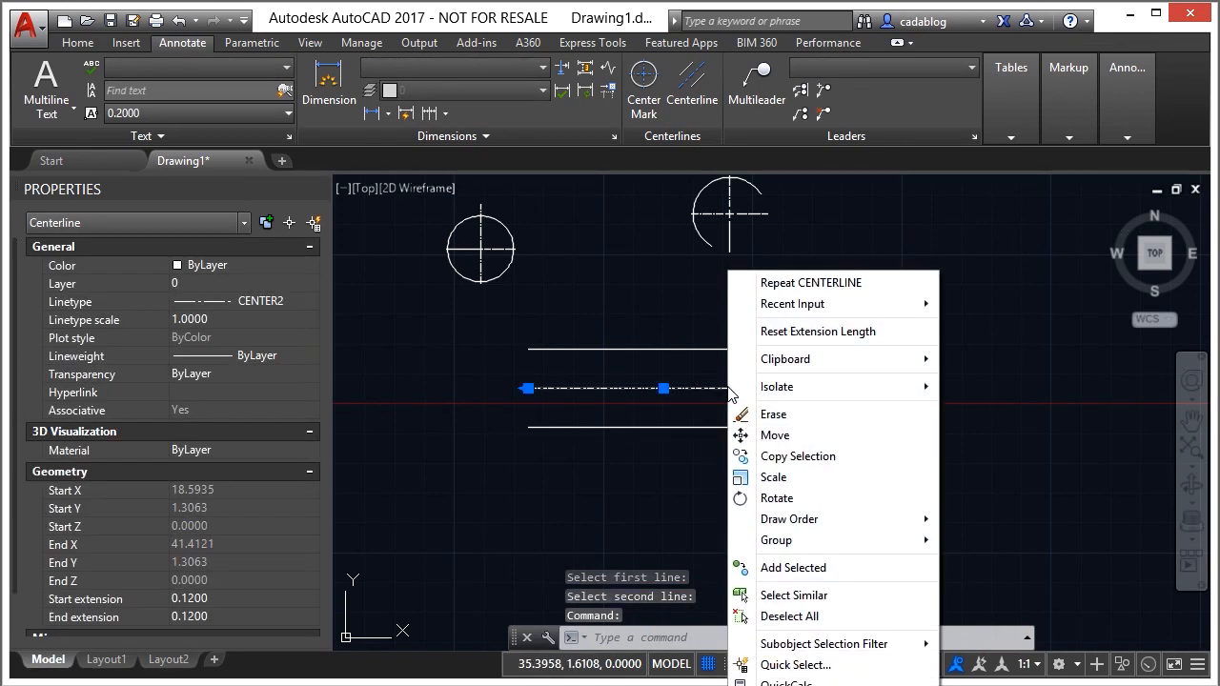
left_click(818, 331)
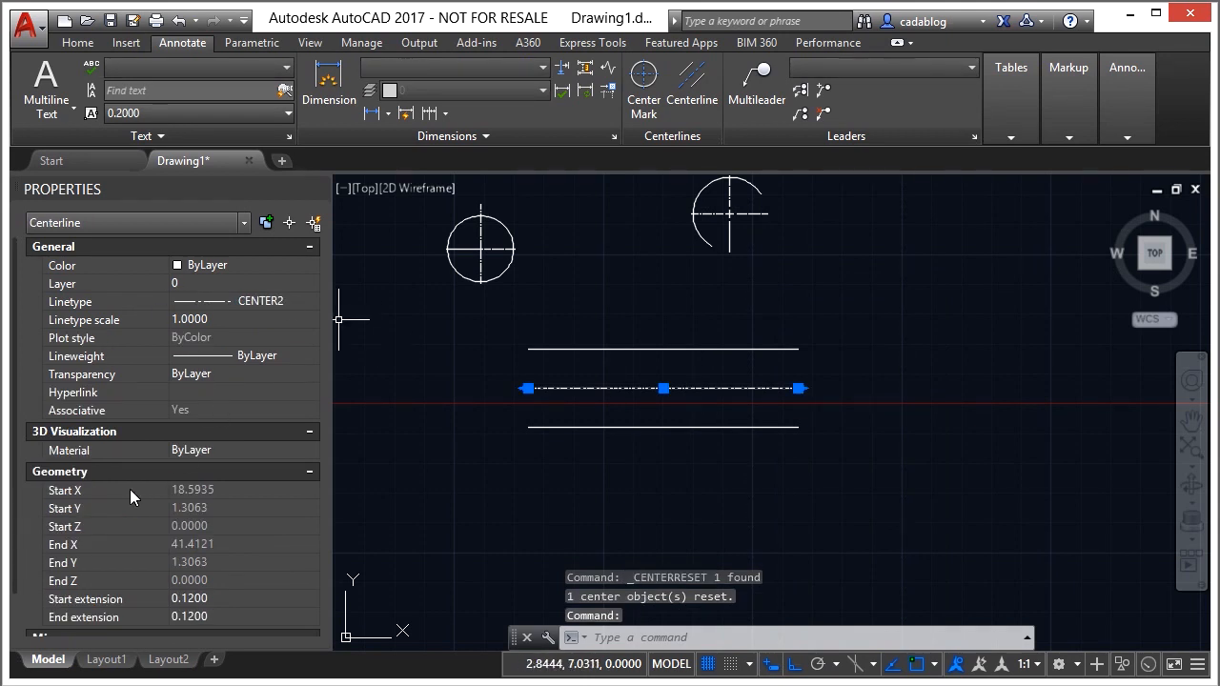
scroll(143, 514, "down", 1)
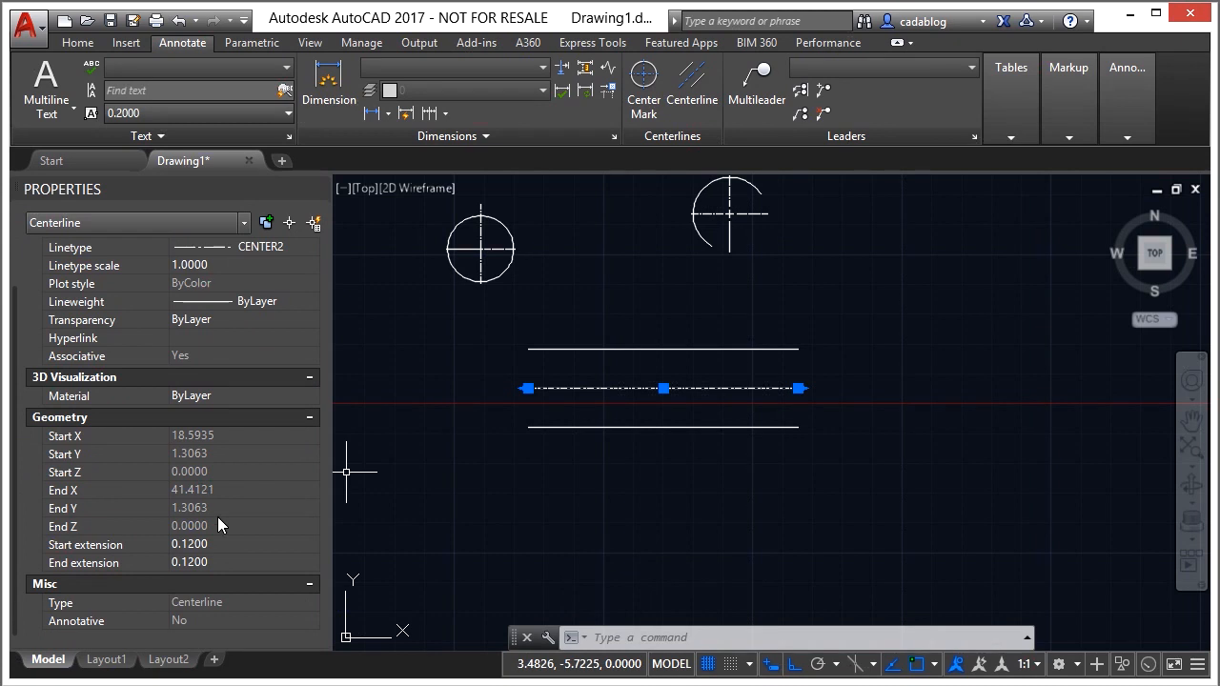
Step: Stretch the right end of the centerline outward past the ends of the two horizontal lines and deselect it
scroll(809, 390, "up", 6)
left_click(760, 386)
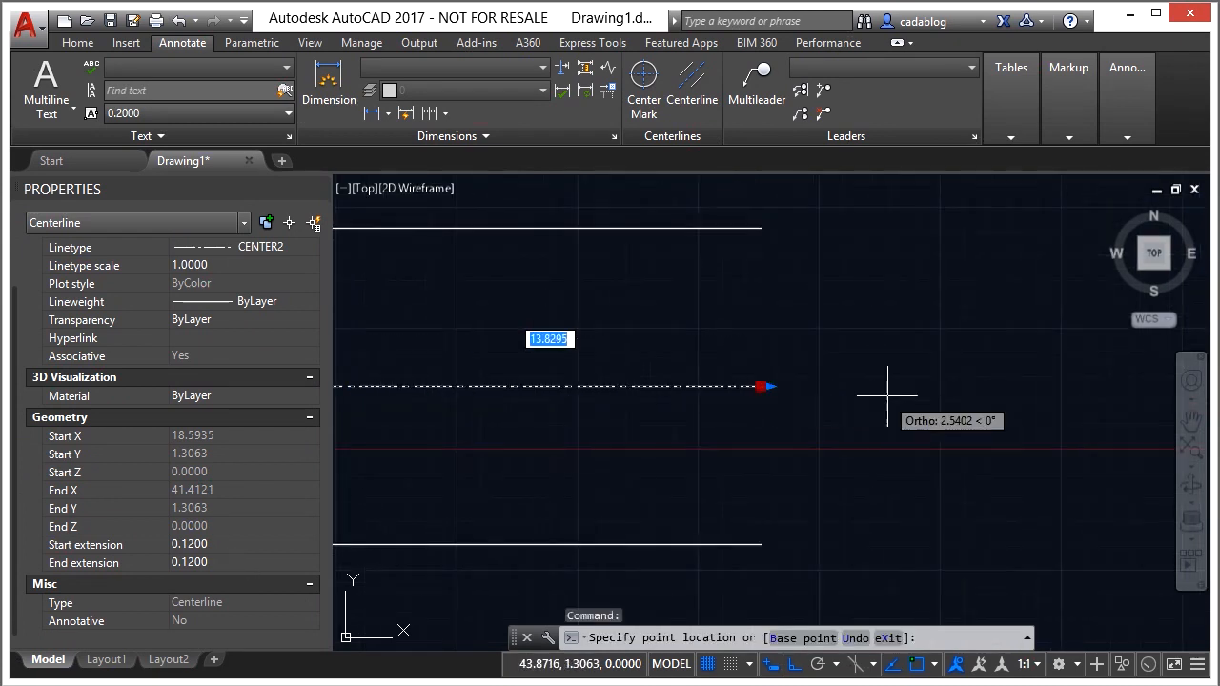
scroll(849, 408, "down", 4)
key("Escape")
key("Escape")
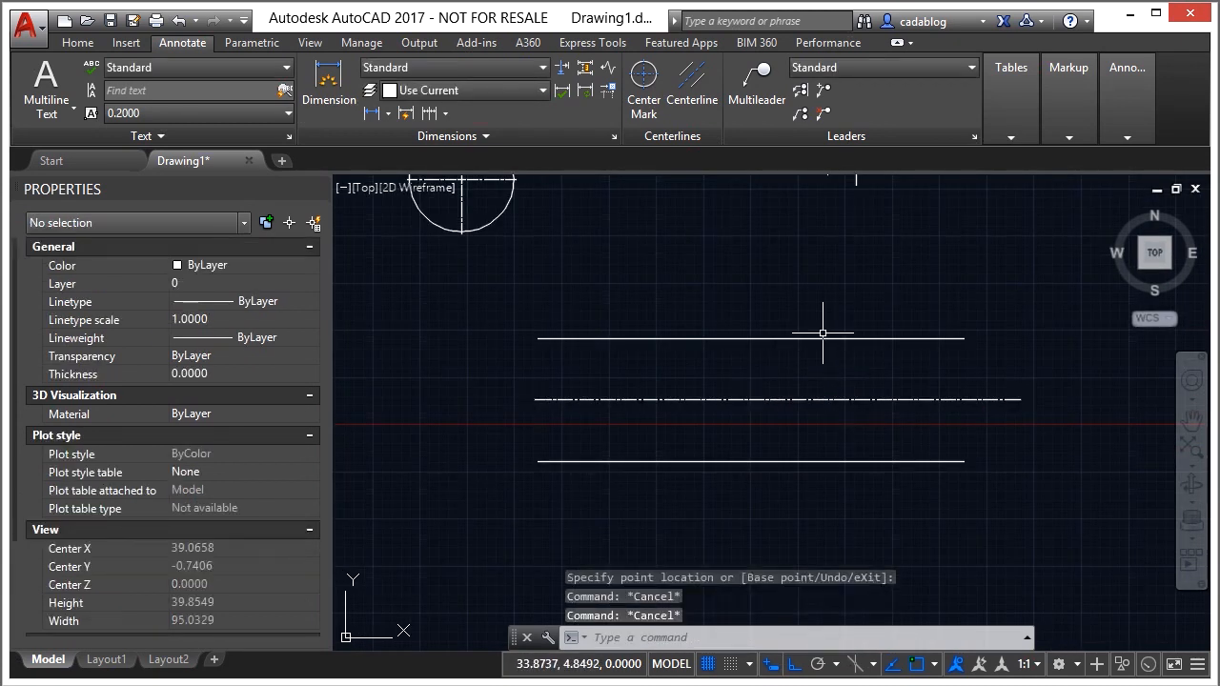
Step: Move the upper horizontal line straight down, well below the other horizontal line
key("Return")
left_click(813, 339)
scroll(725, 333, "down", 2)
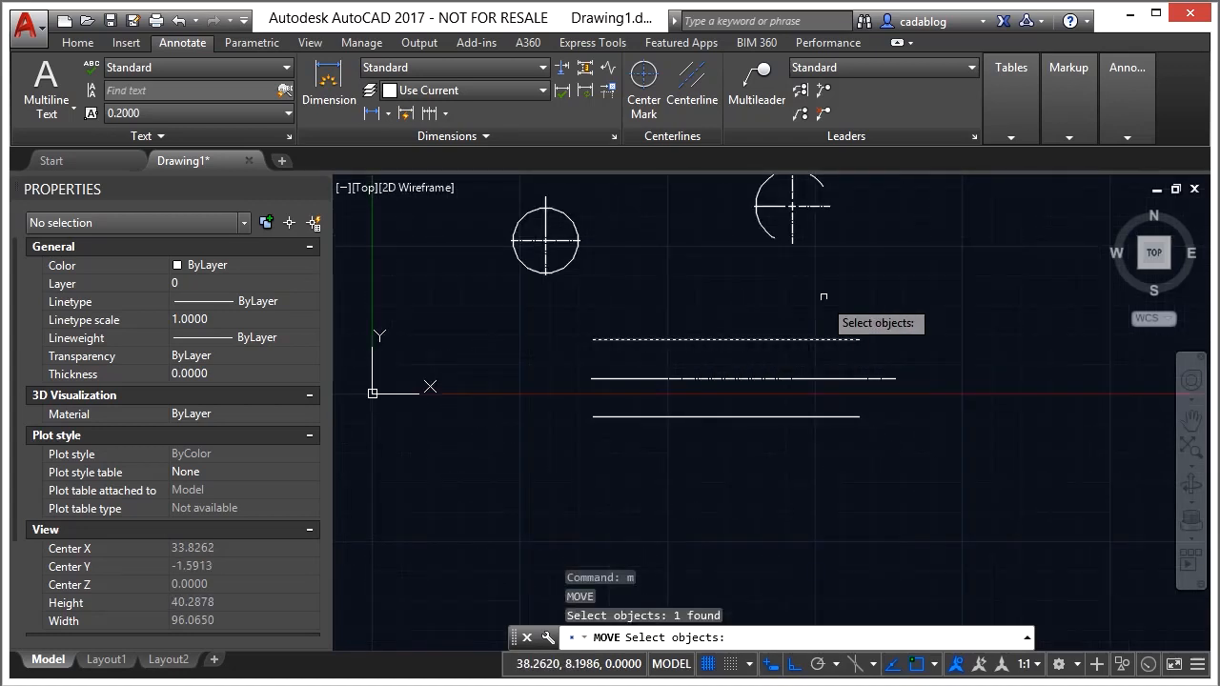
key("Return")
left_click(960, 339)
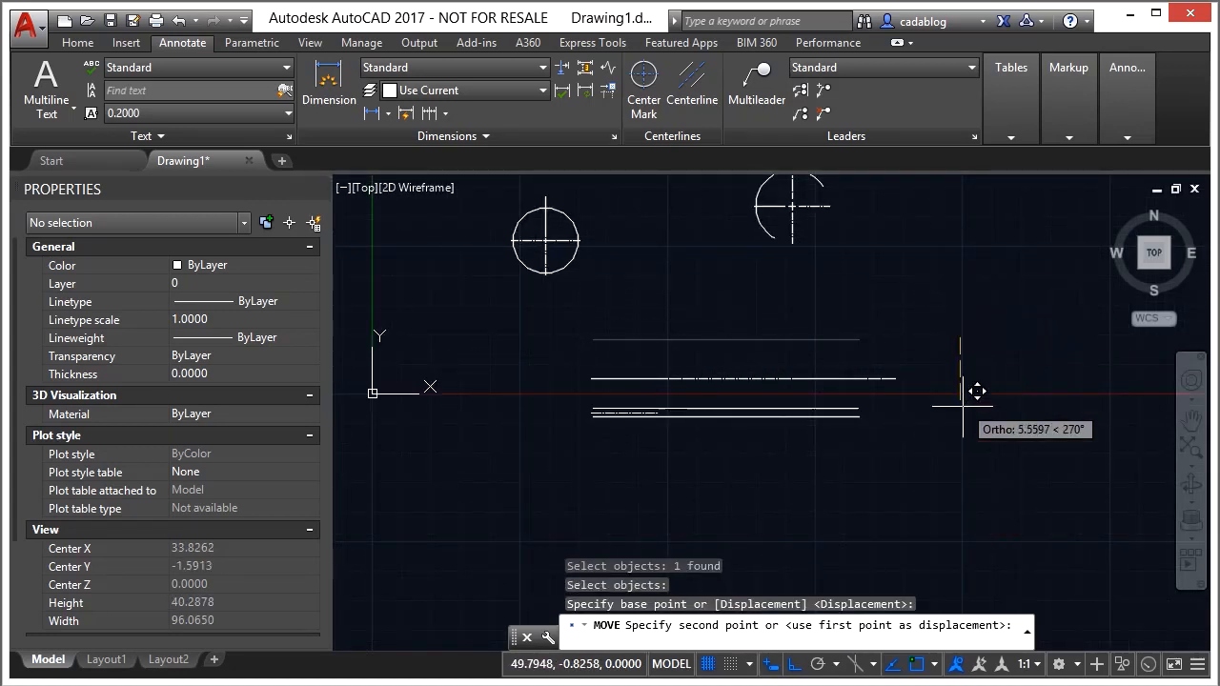
left_click(955, 495)
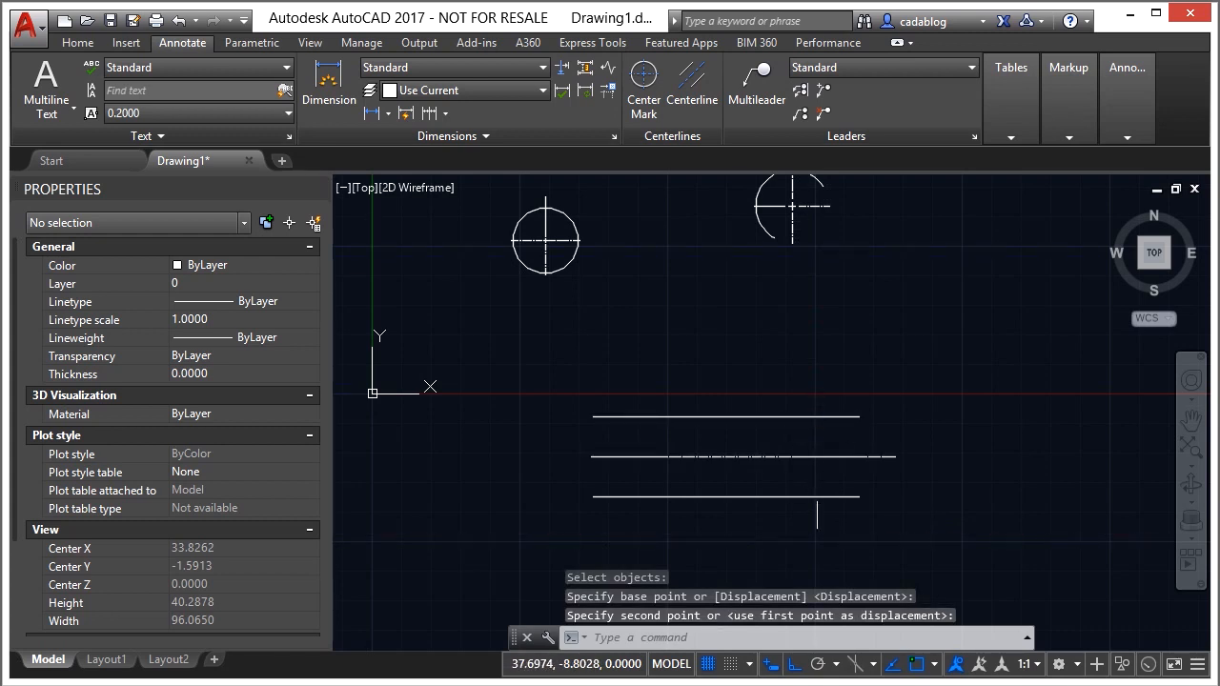
Step: Rotate the lower horizontal line counterclockwise about a point above it to a free angle, with Ortho switched off
type("RO")
key("Return")
left_click(696, 416)
key("Return")
left_click(751, 359)
key("F8")
left_click(853, 309)
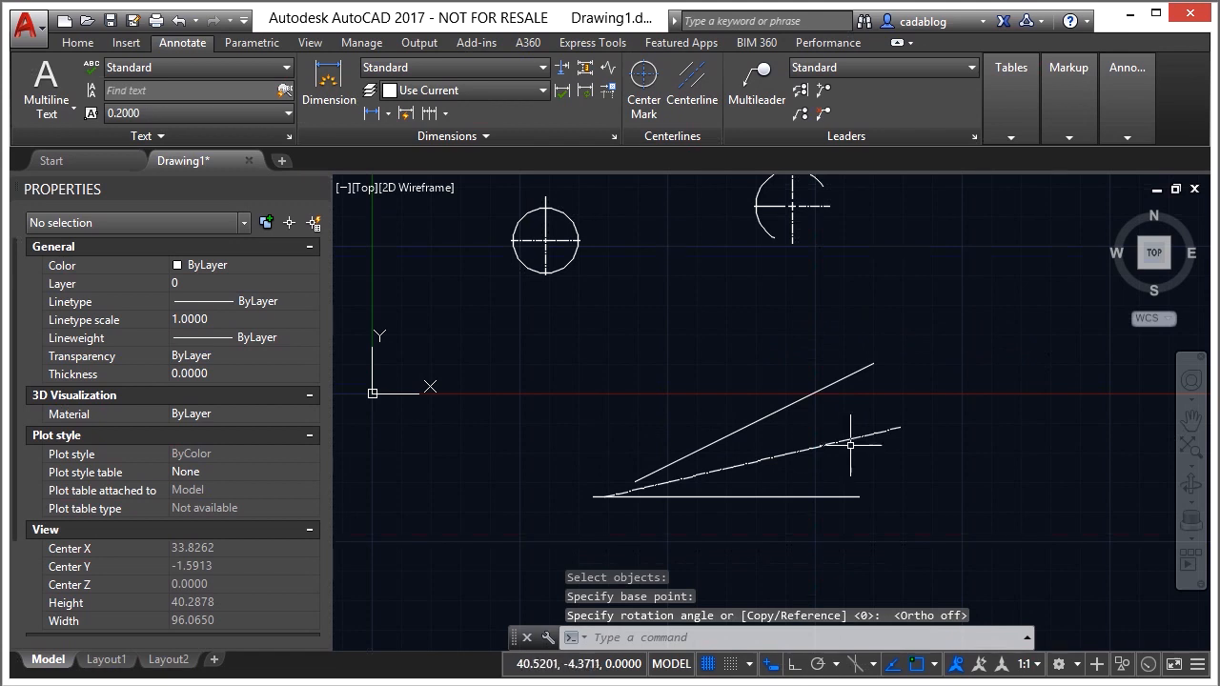
Step: Stretch both endpoints of the rotated line so it runs nearly horizontal above the centerline, sloping slightly down to the right
scroll(936, 422, "up", 2)
middle_click_drag(936, 422, 874, 343)
scroll(873, 343, "down", 2)
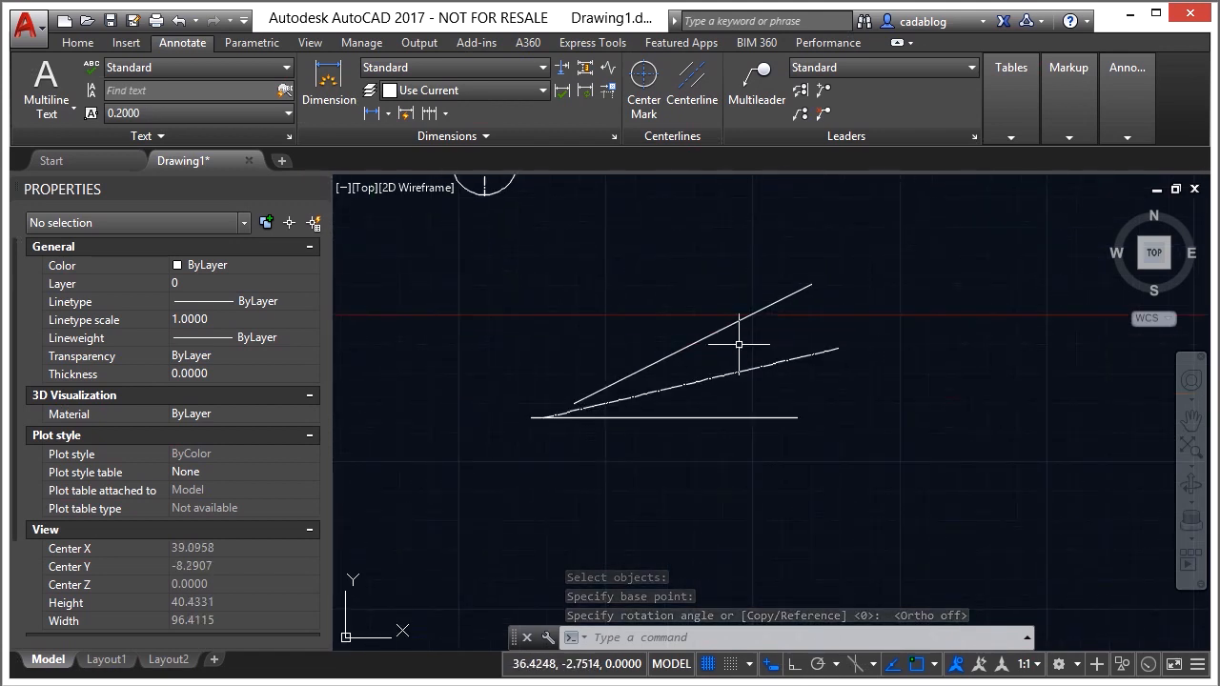
left_click(695, 343)
left_click(573, 404)
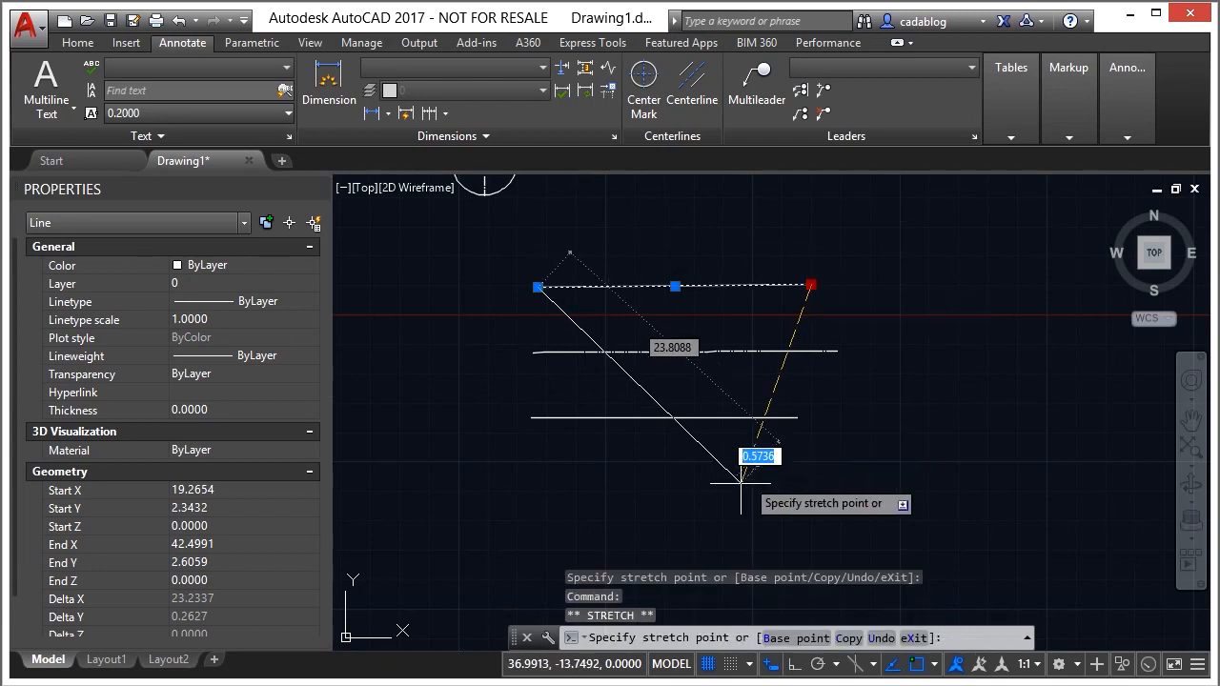
left_click(853, 301)
key("Escape")
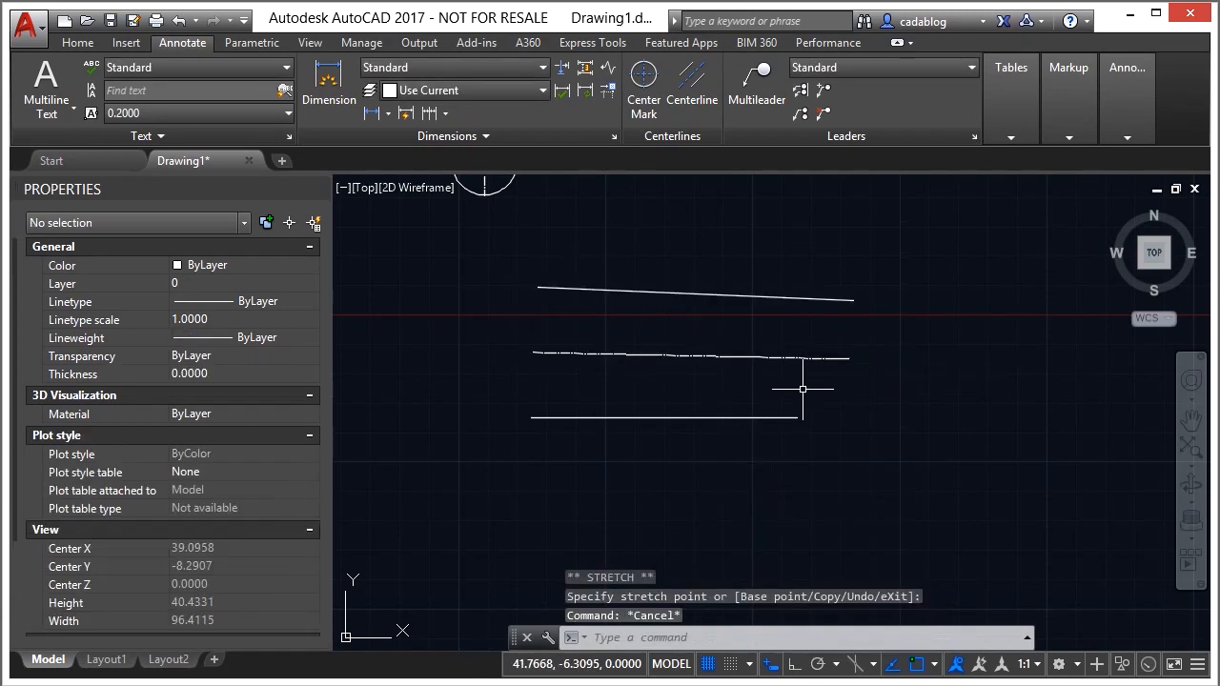
Step: Draw a line to the right of the horizontal lines, slanting steeply up to the right
scroll(763, 353, "down", 2)
type("l")
key("Return")
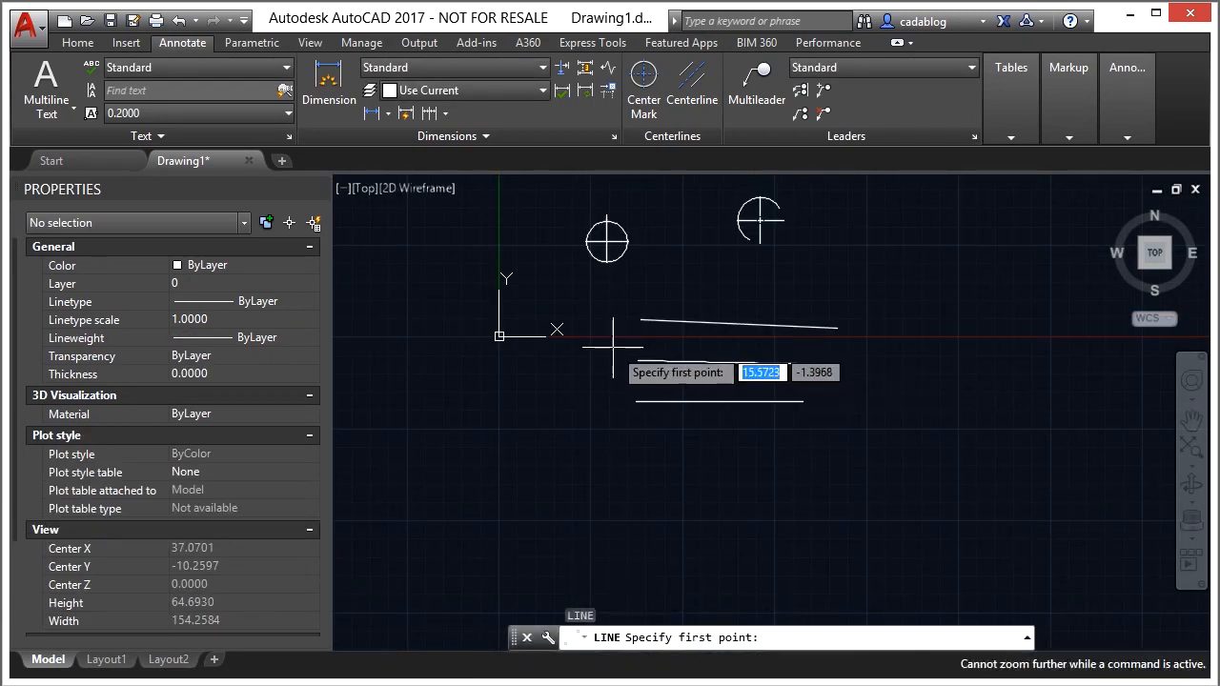
left_click(868, 466)
left_click(974, 255)
Step: Draw a second steep line to the right of the first slanted one, leaning the opposite way
right_click(976, 274)
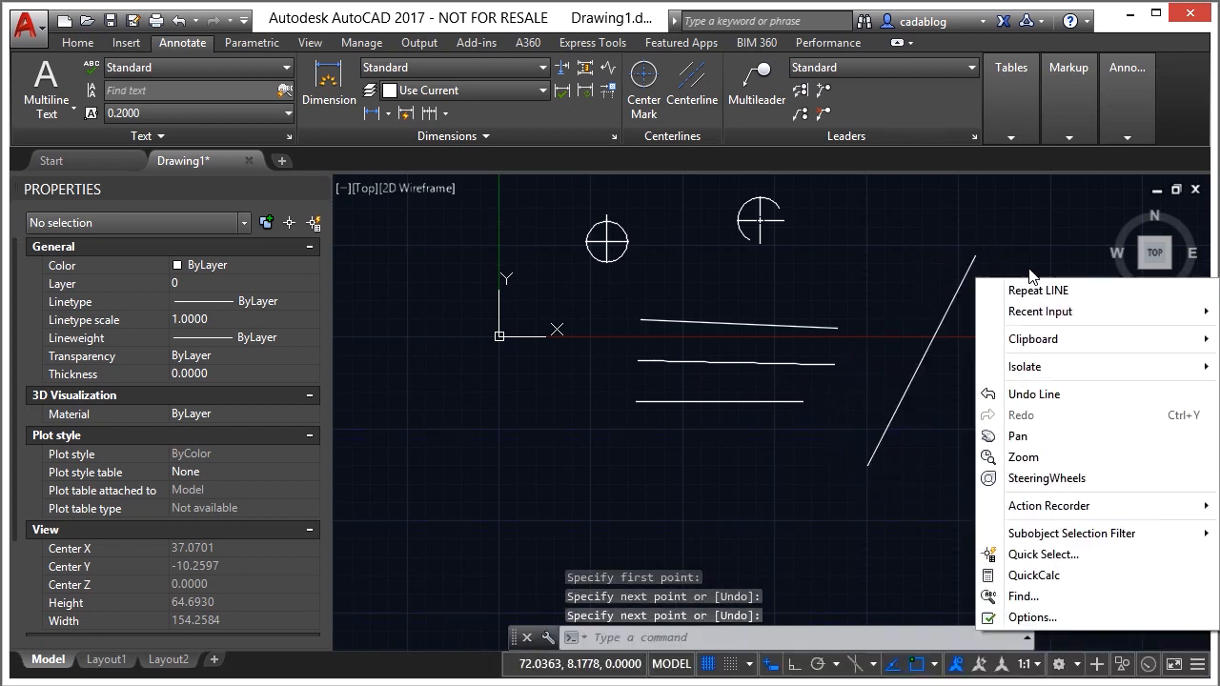
left_click(1020, 286)
left_click(1030, 263)
left_click(1066, 497)
right_click(971, 476)
left_click(994, 489)
Step: Create a centerline between the two steep slanted lines
left_click(680, 87)
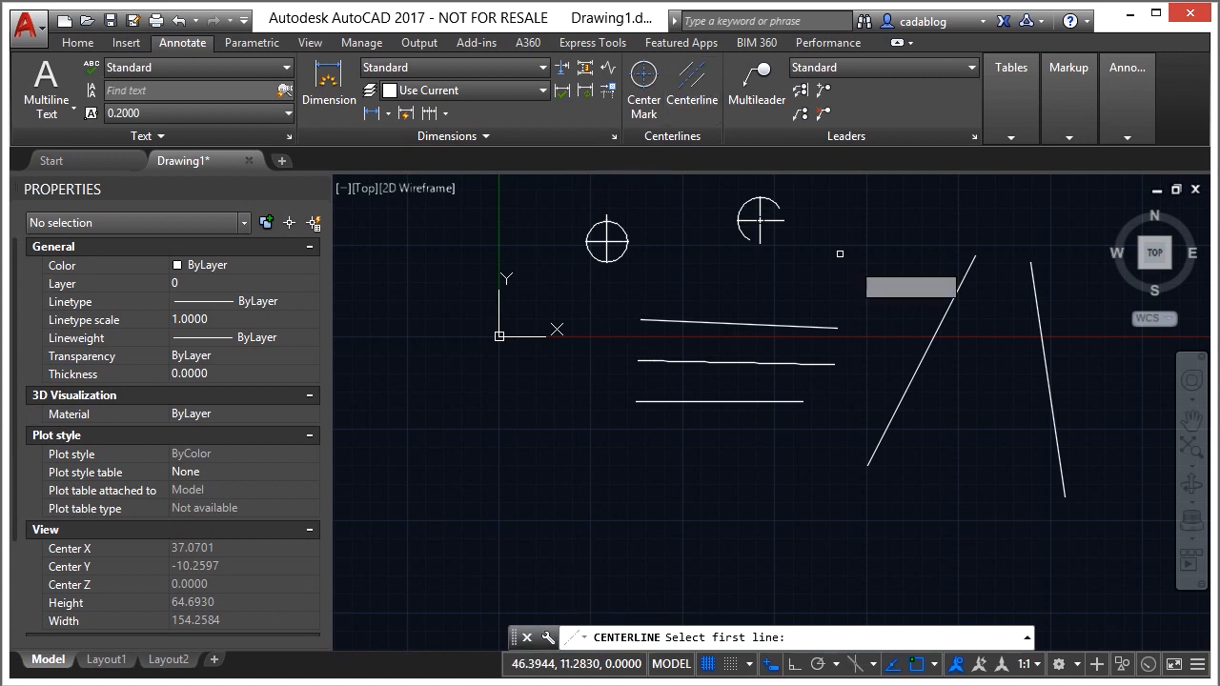
left_click(920, 363)
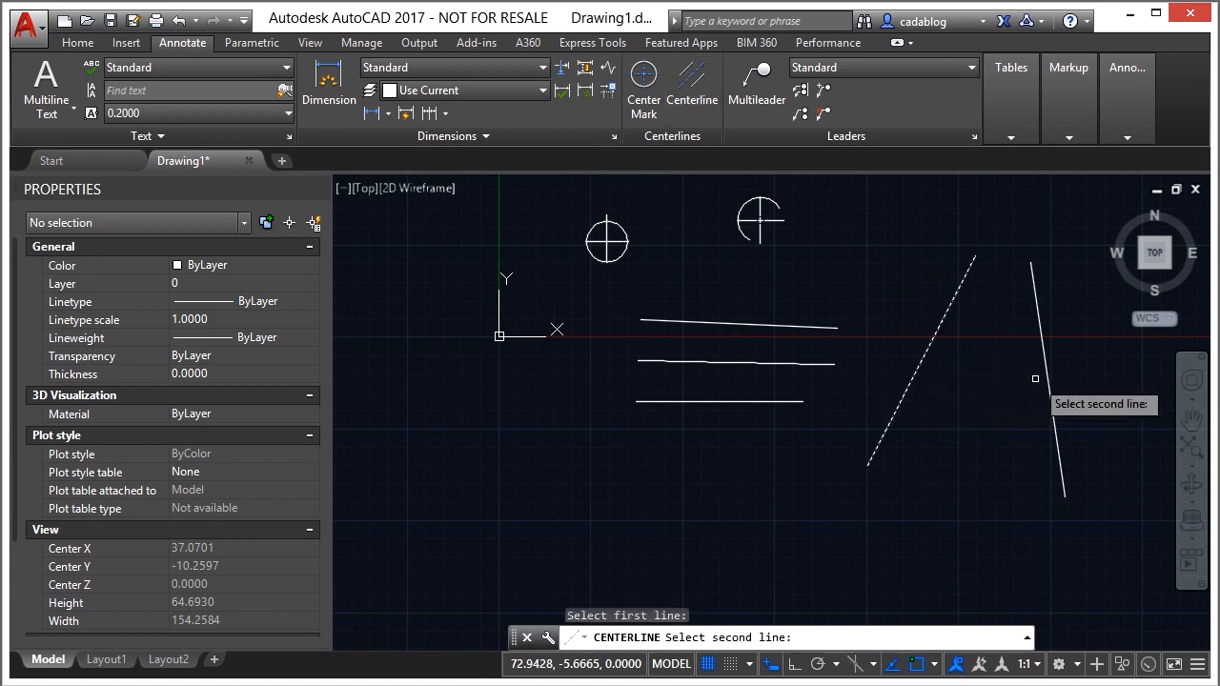
left_click(1045, 380)
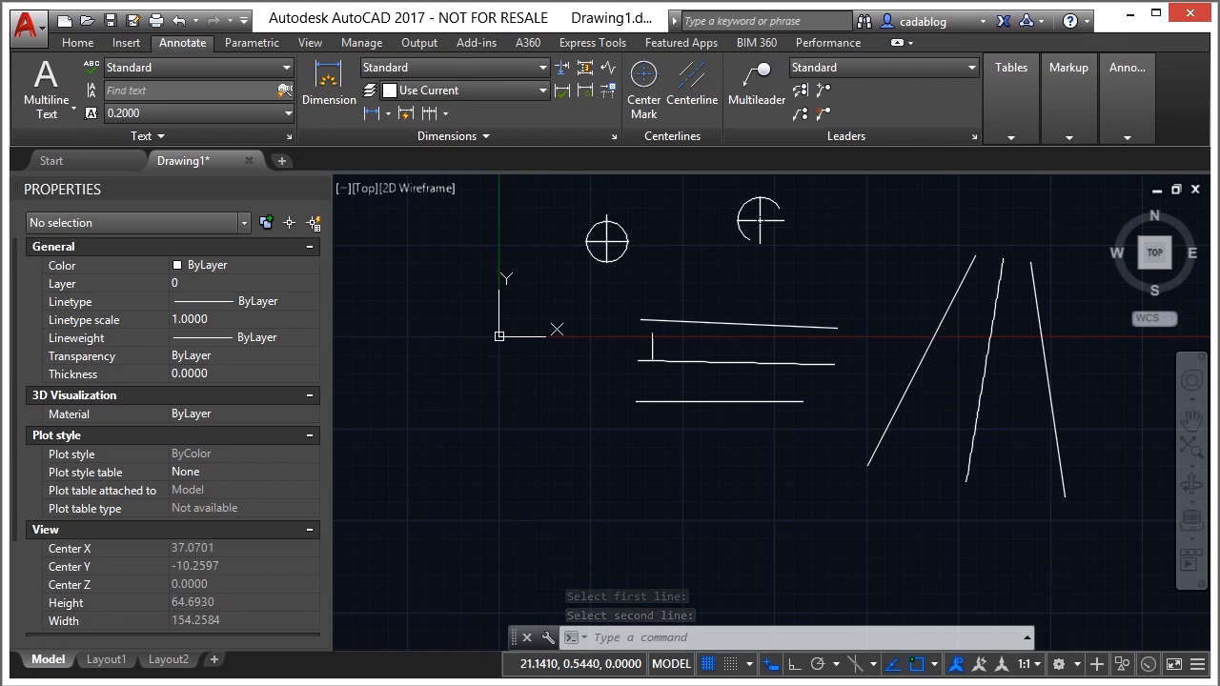
type("ro")
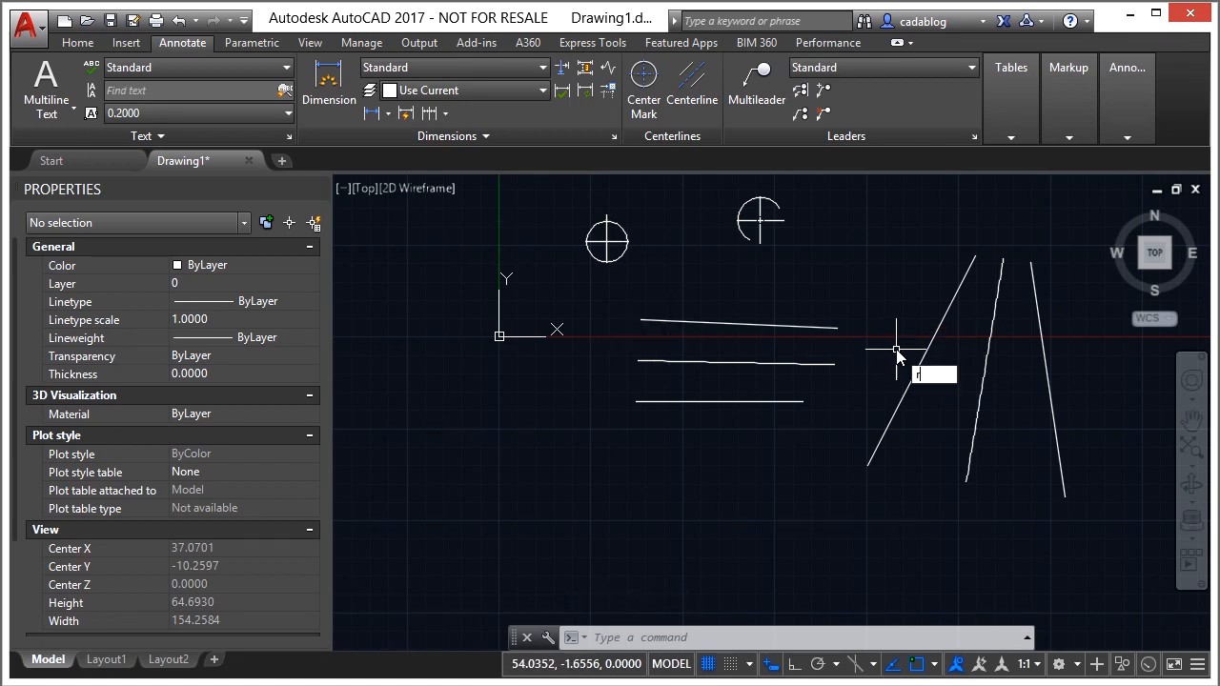
key("Return")
left_click(1051, 340)
left_click(910, 350)
key("Return")
left_click(948, 364)
key("Escape")
key("Escape")
key("Escape")
Step: Move the left slanted line to the right and slightly down so that it crosses the right slanted line
type("m")
key("Return")
left_click(917, 367)
key("Return")
left_click(752, 463)
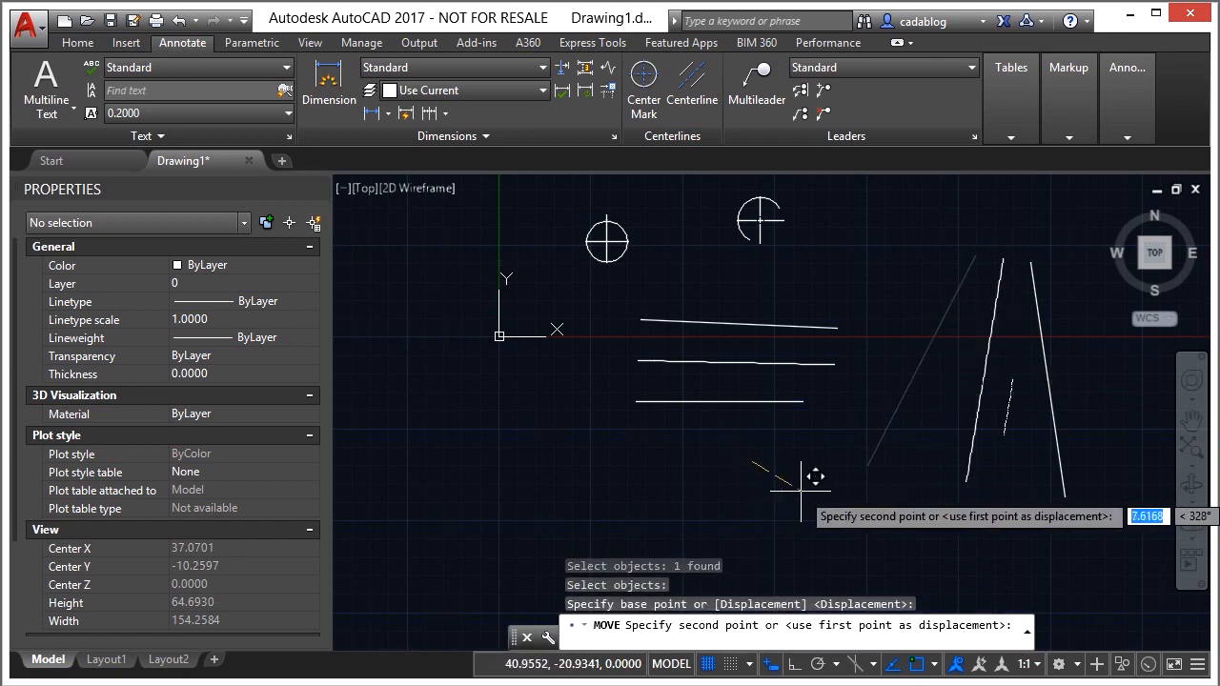
left_click(852, 486)
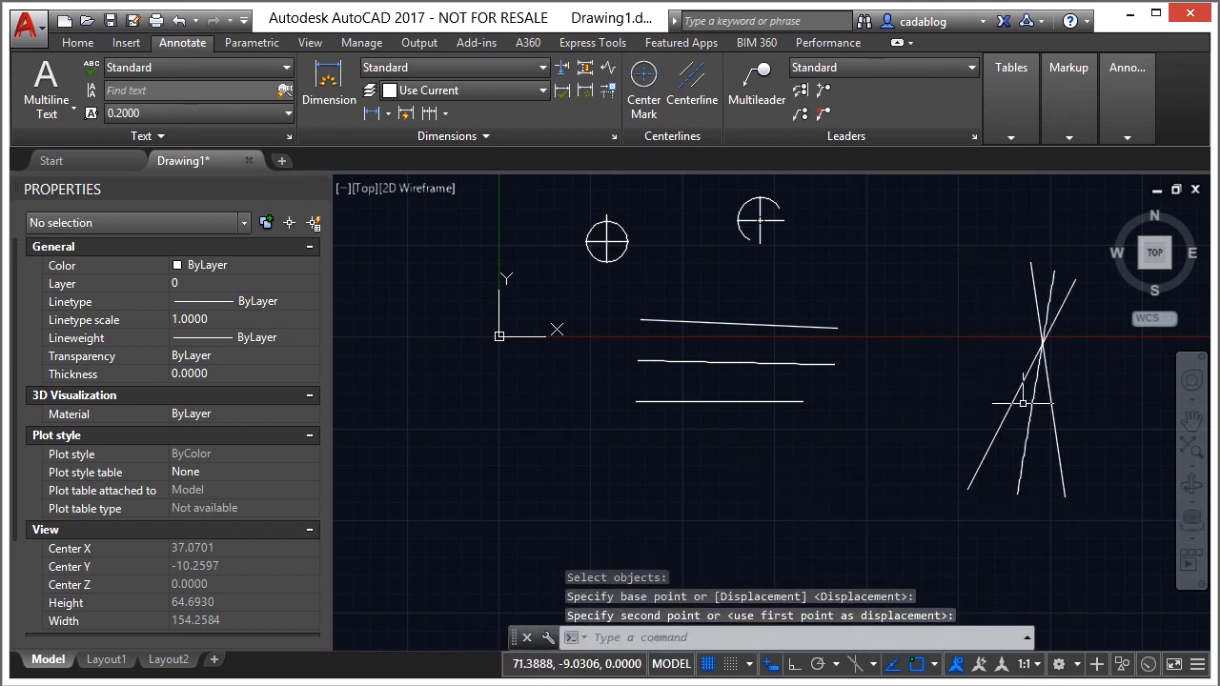